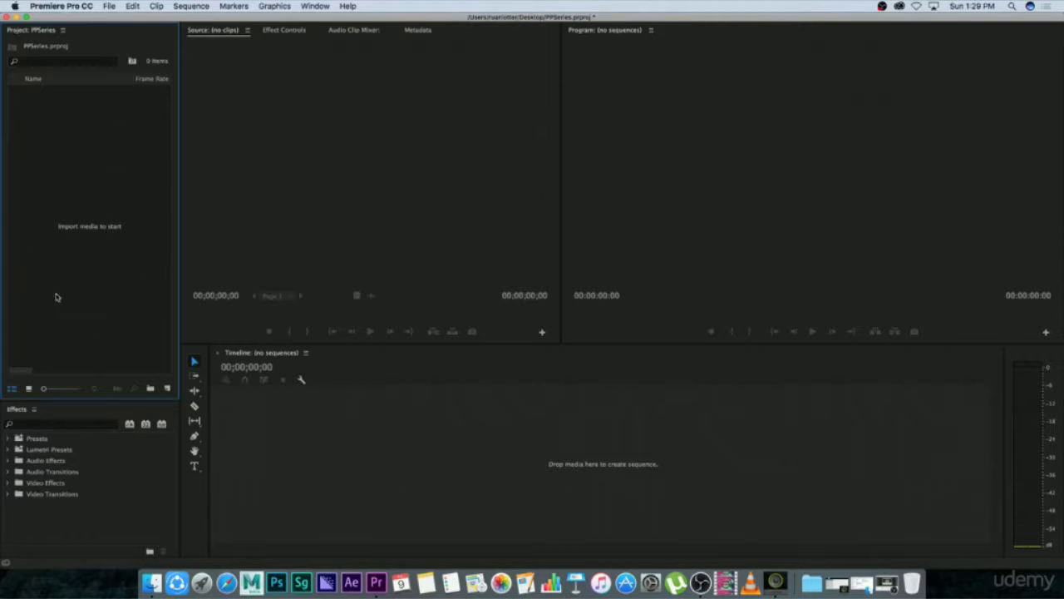
Import Photo1, Photo2 and Photo3 from the Photos folder into the project.
double_click(139, 278)
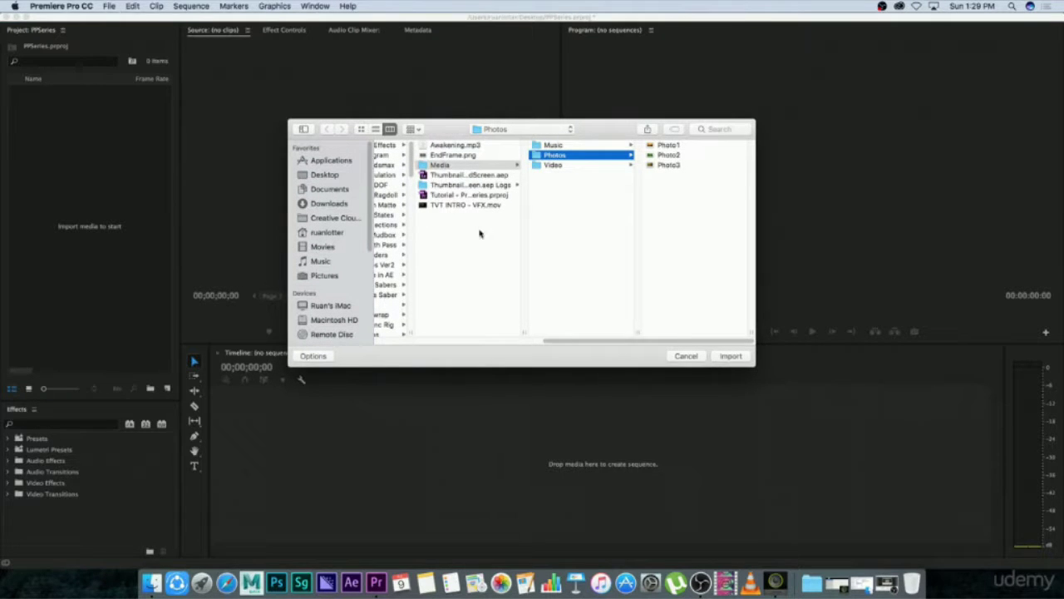
left_click(678, 165)
key("super+a")
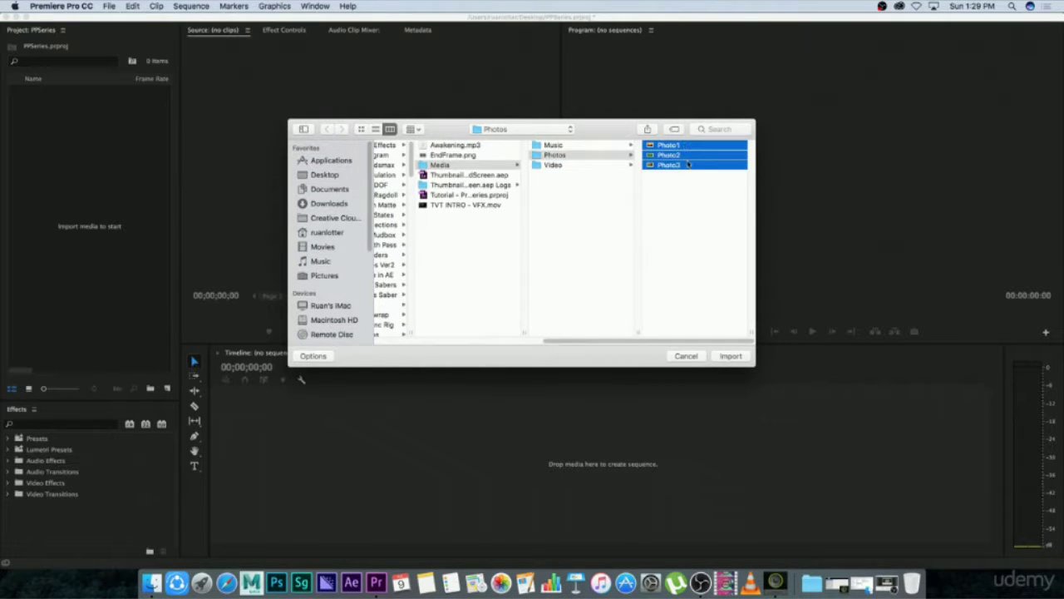
left_click(730, 357)
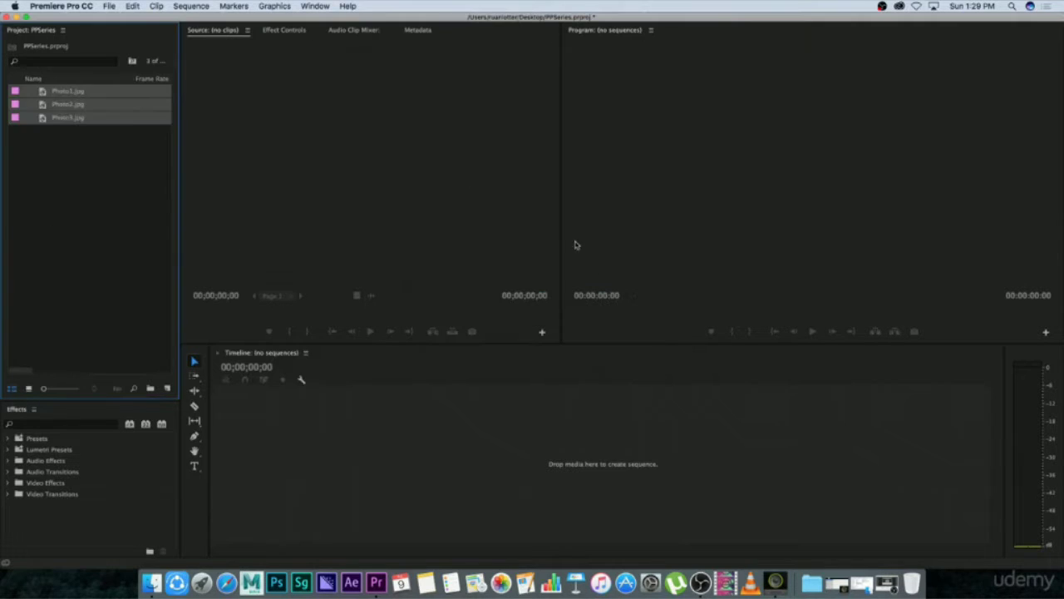
left_click(91, 181)
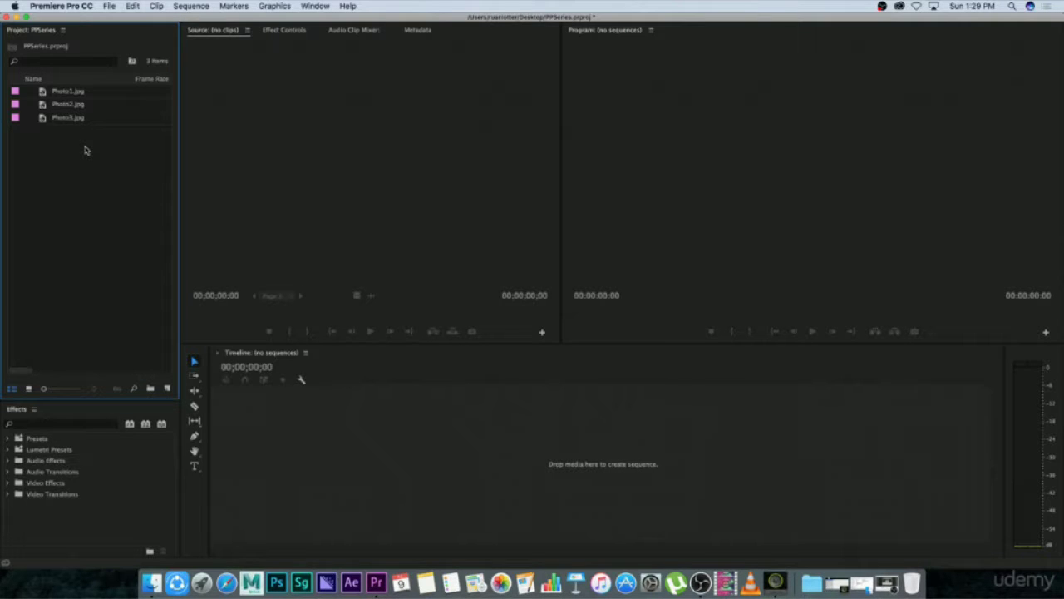
Delete Photo1.jpg, Photo2.jpg and Photo3.jpg from the project.
left_click_drag(84, 150, 65, 90)
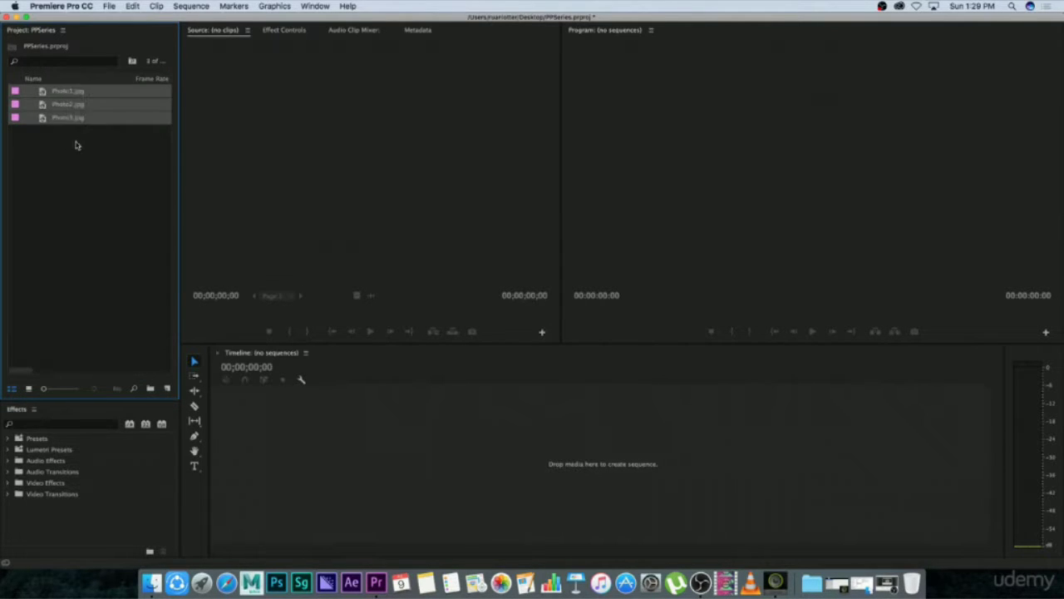
double_click(90, 155)
left_click(693, 328)
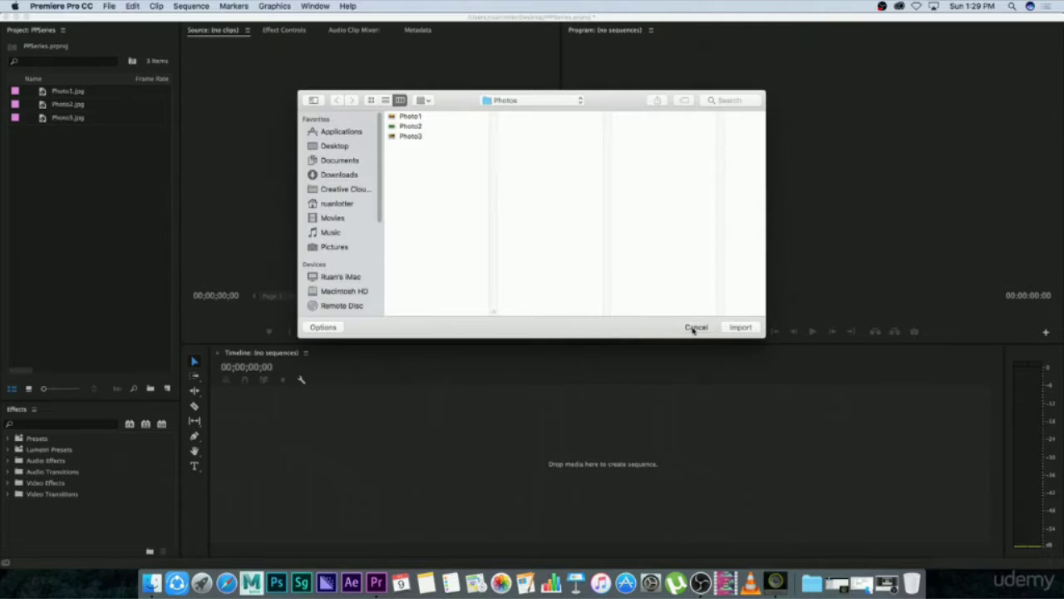
left_click_drag(85, 149, 56, 89)
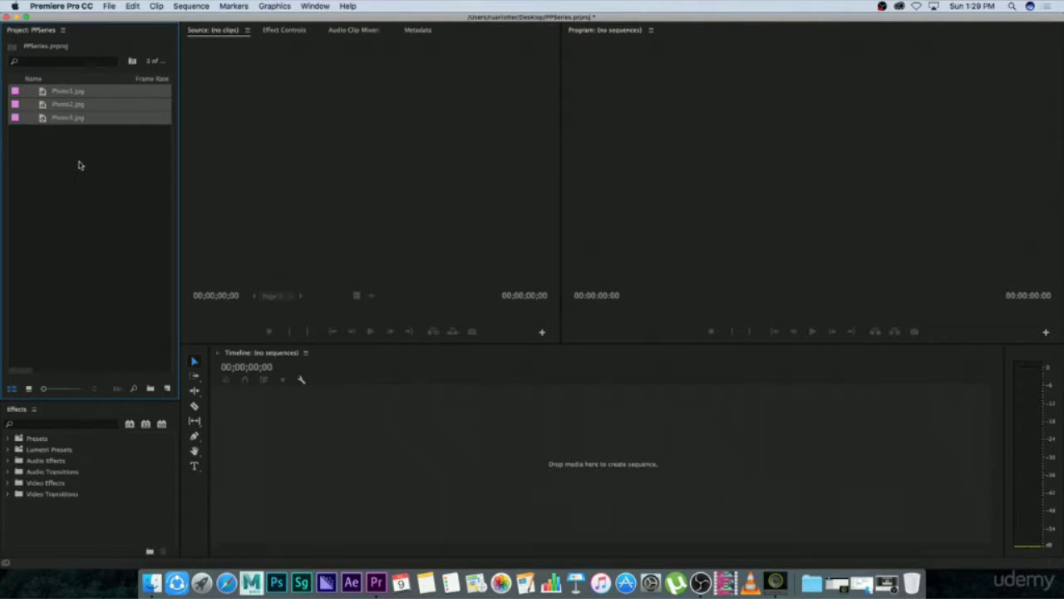
key("Delete")
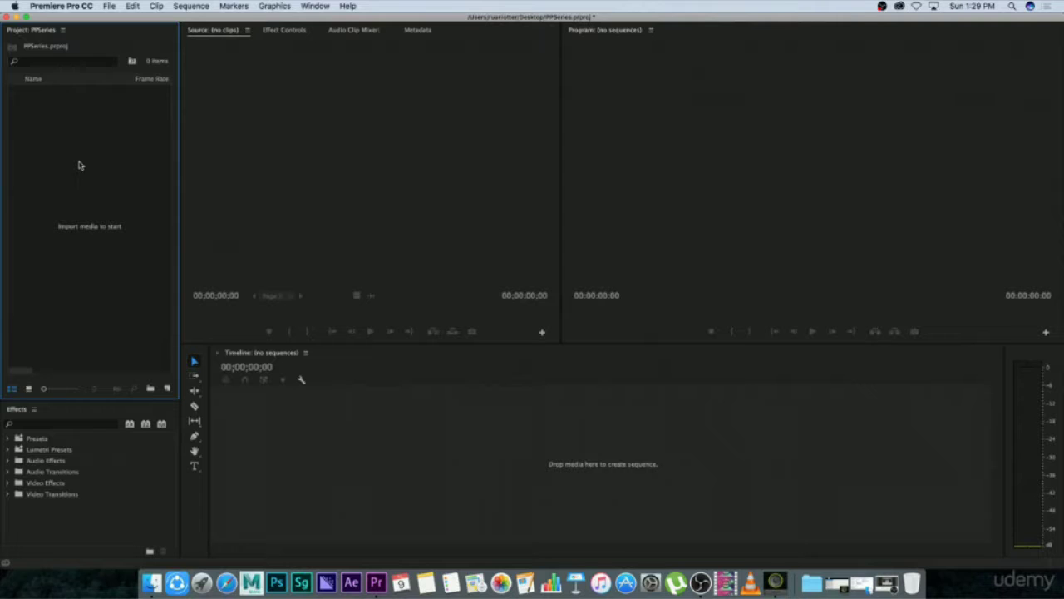
Switch to Finder and bring all the clips in the Video folder, IMG_3121.MOV to IMG_3128.MOV, into the Premiere Pro project.
left_click(151, 582)
left_click_drag(662, 114, 648, 120)
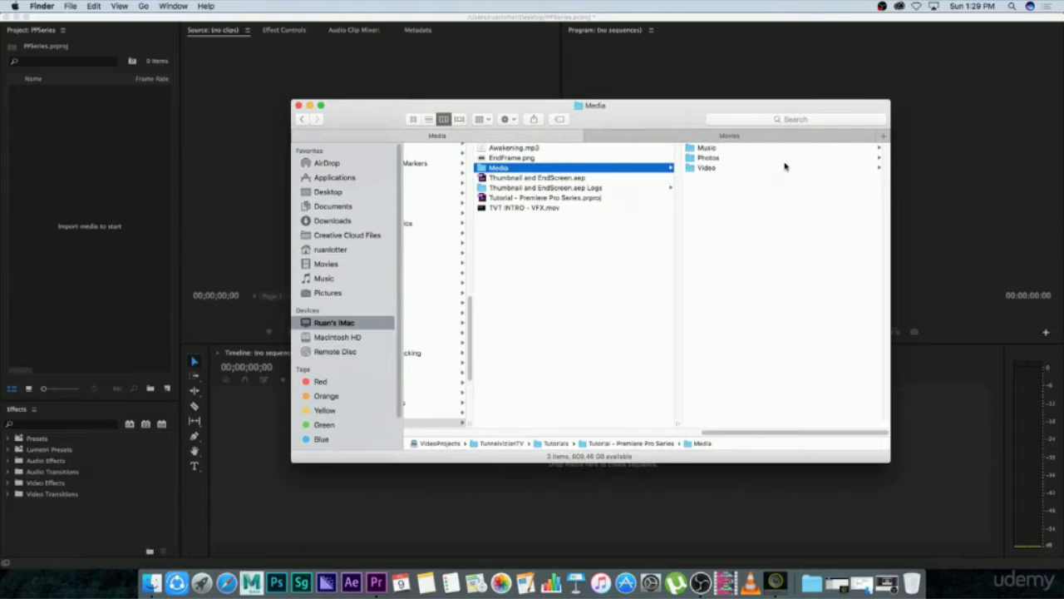
left_click(705, 168)
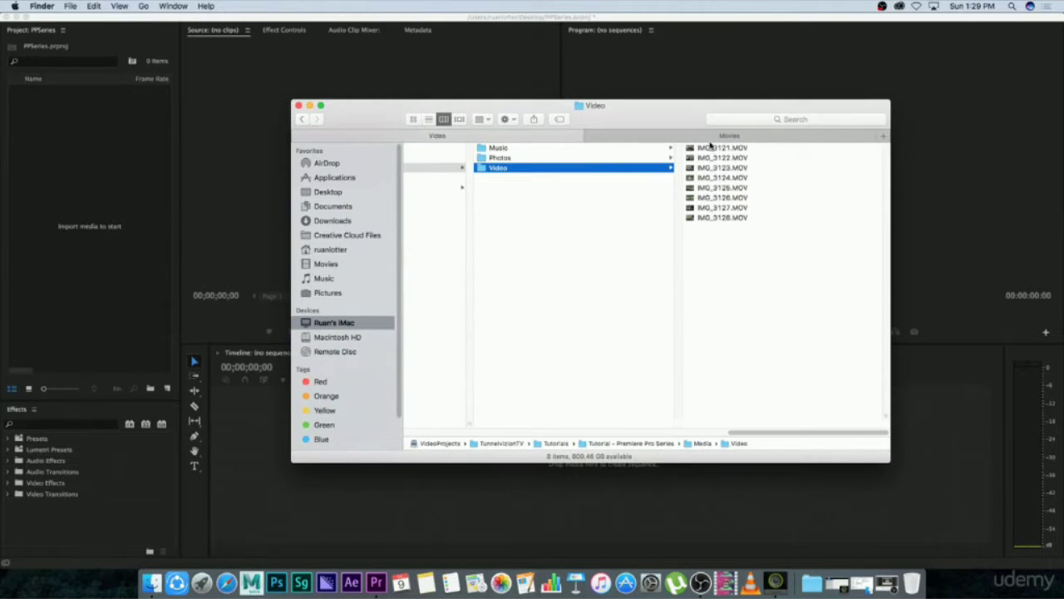
left_click_drag(667, 113, 655, 109)
left_click_drag(737, 238, 702, 141)
left_click_drag(676, 215, 101, 183)
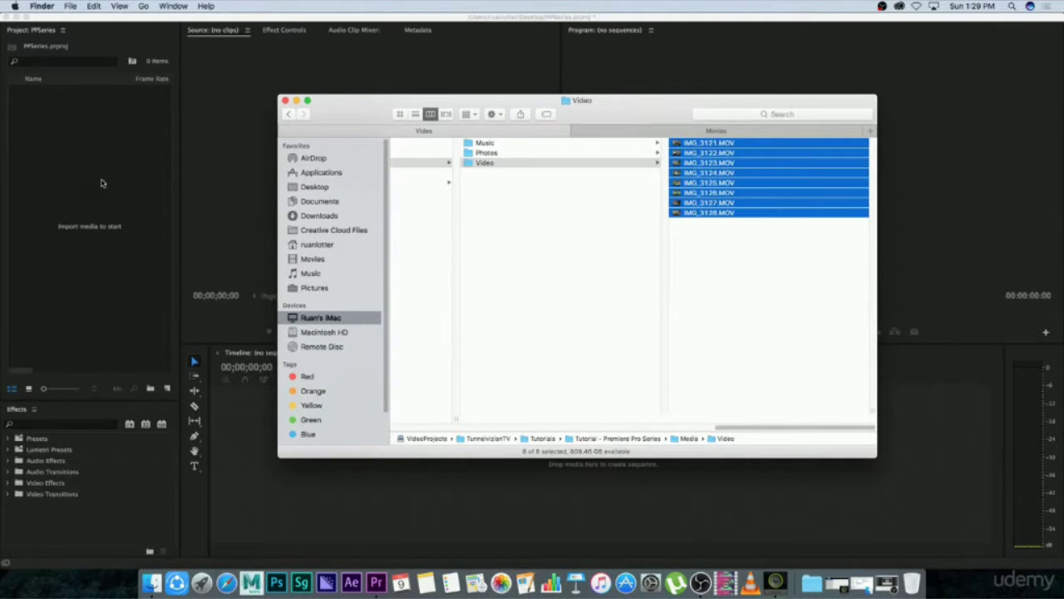
left_click(102, 287)
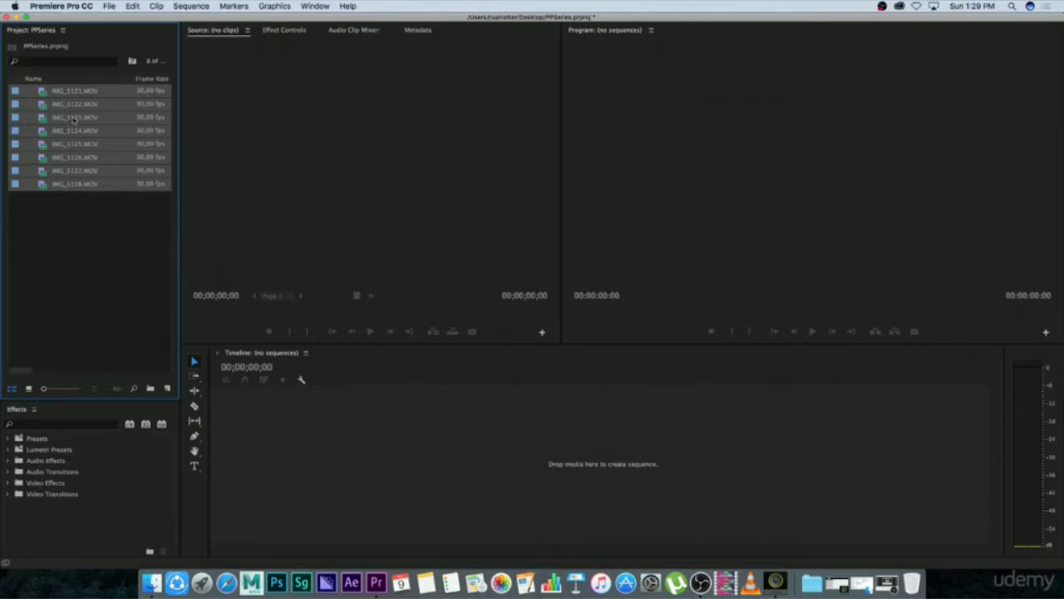
left_click(70, 260)
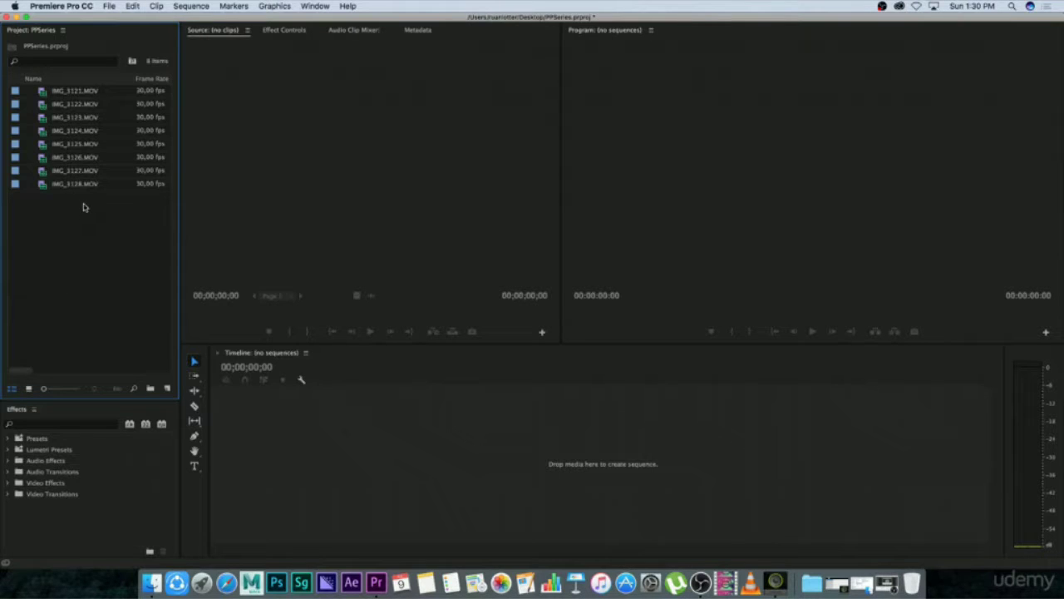
Add the three photos from Finder's Photos folder to the Premiere Pro project.
left_click(152, 582)
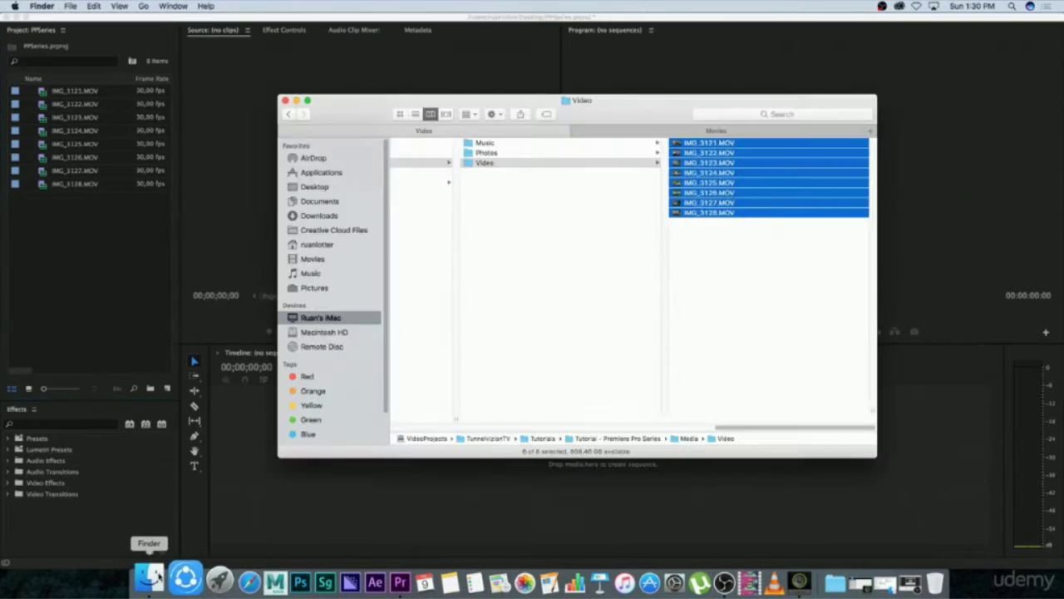
left_click(499, 154)
left_click_drag(706, 184, 127, 279)
left_click(107, 269)
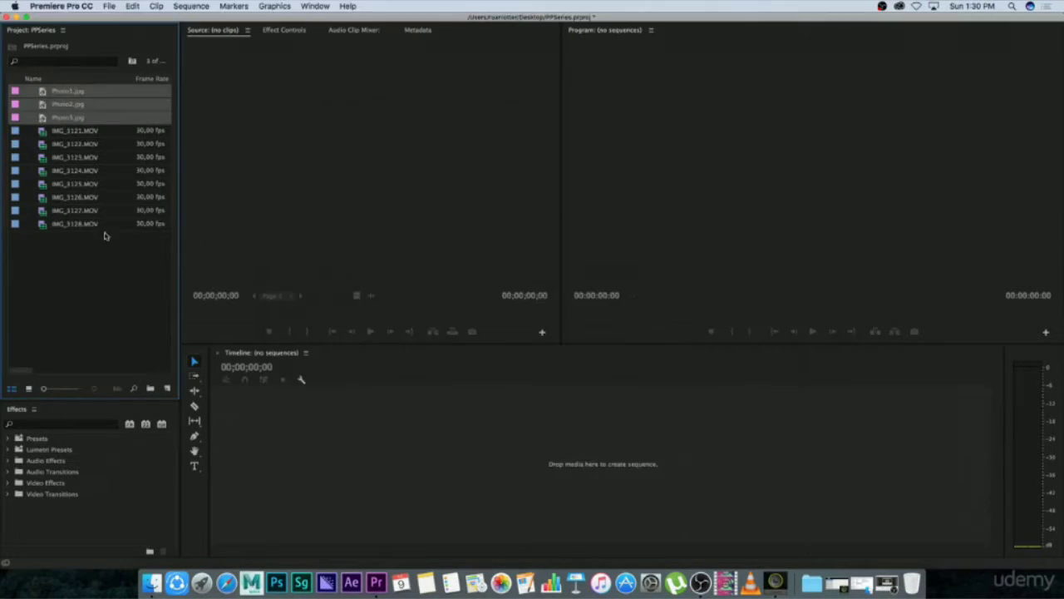
Add Cool_Vibes_Film_Noire.mp3, Locally_Sourced.mp3 and New_Phantom.mp3 from Finder's Music folder to the Premiere Pro project.
left_click(152, 582)
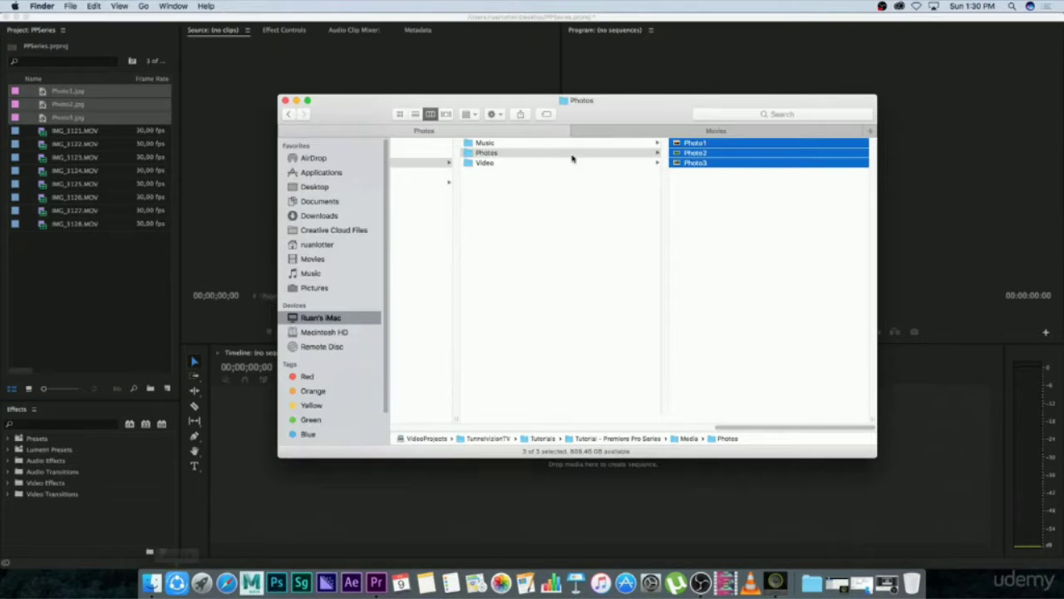
left_click(500, 144)
left_click(729, 185)
key("super+a")
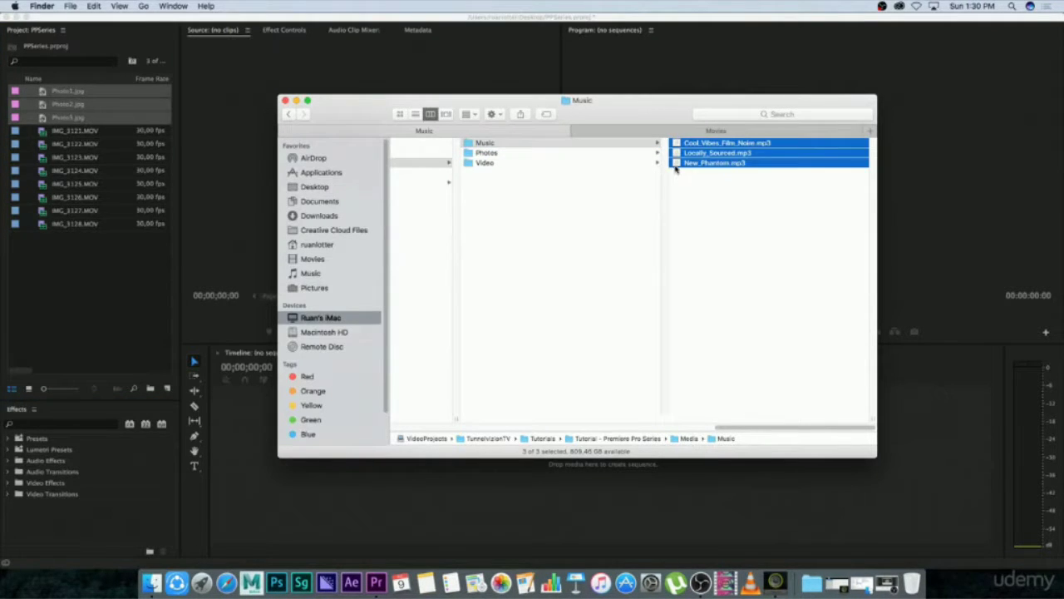
left_click_drag(677, 166, 117, 305)
left_click(106, 303)
left_click(76, 324)
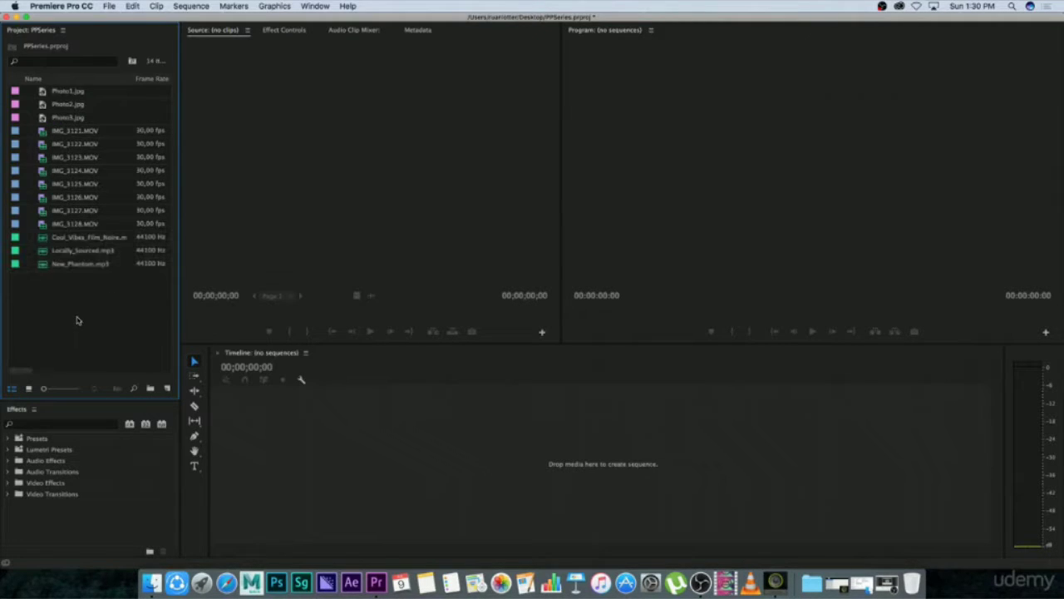
Delete all the imported photos, video clips and music files from the project.
left_click_drag(99, 290, 52, 85)
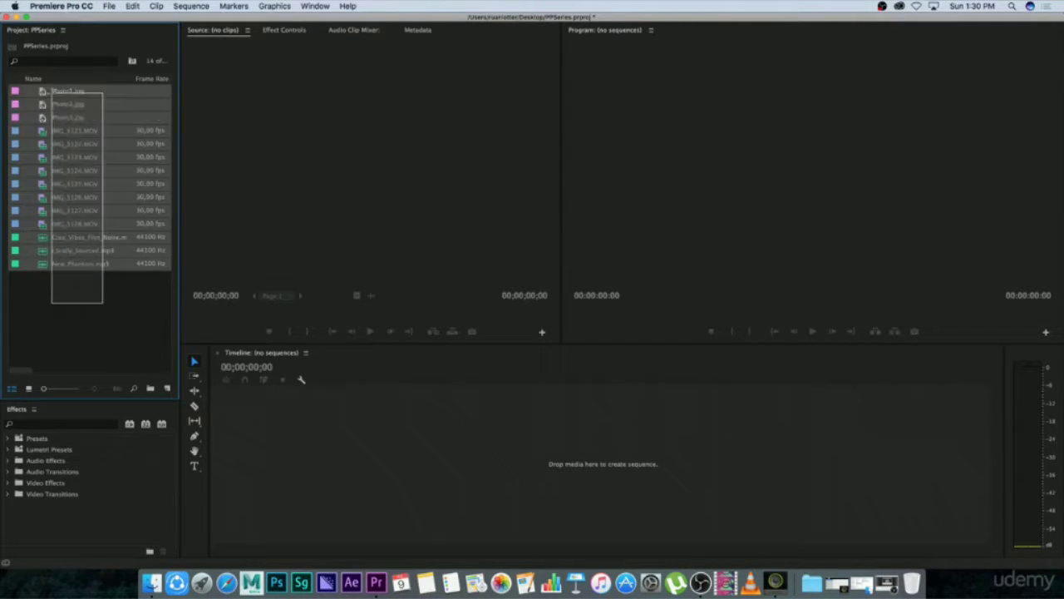
key("Delete")
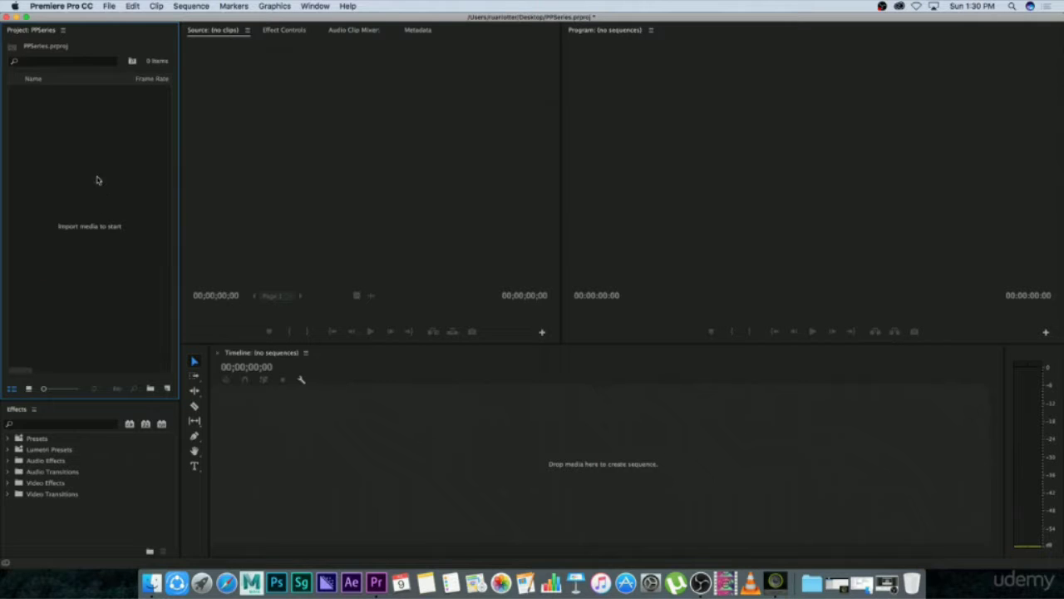
Create a new bin named Video Clips in the empty project.
right_click(88, 192)
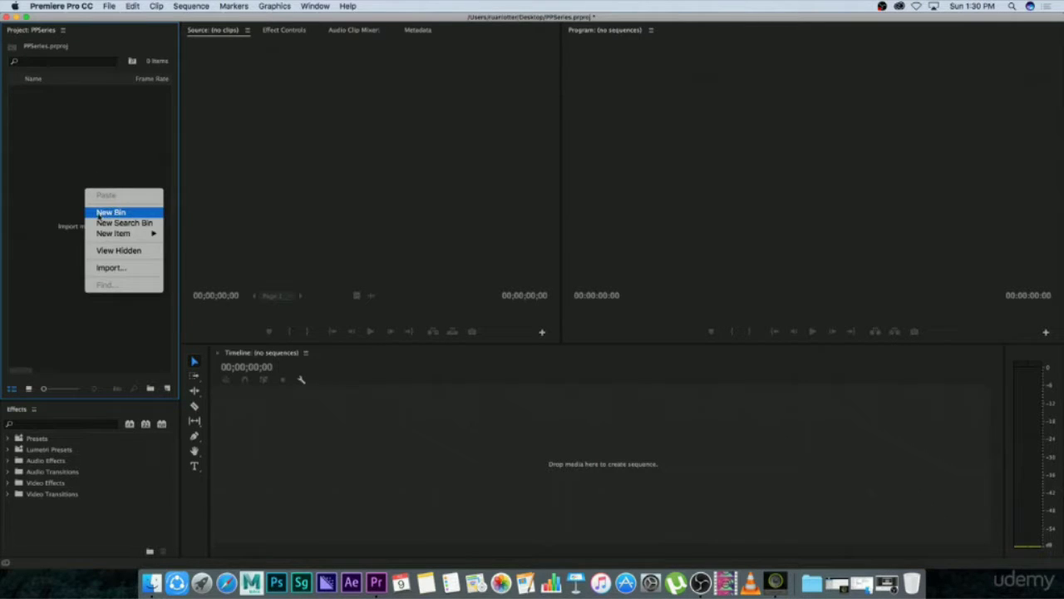
left_click(120, 213)
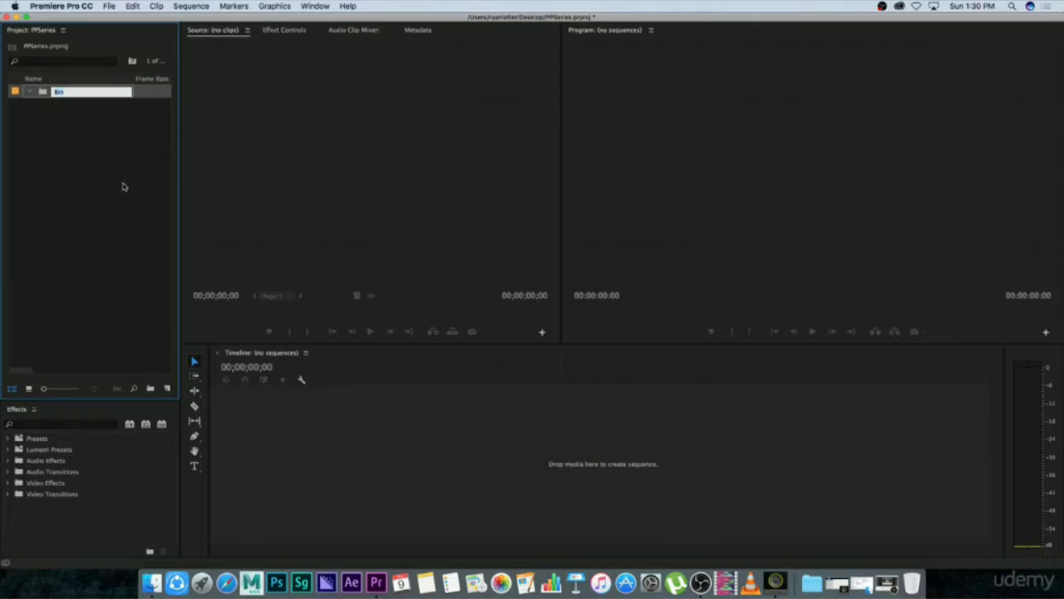
type("Video Clips")
key("Return")
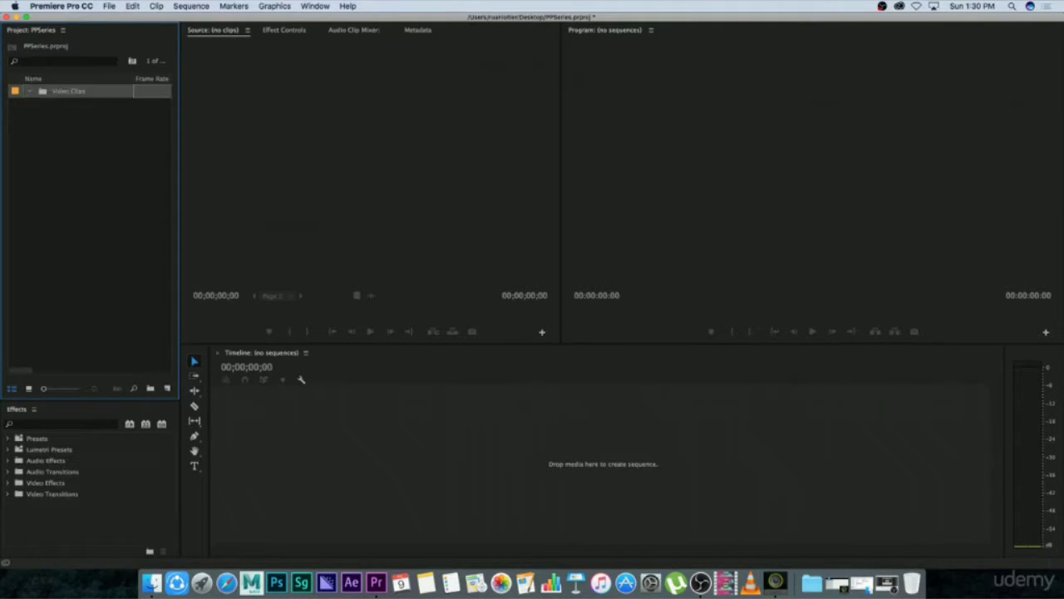
Import IMG_3121.MOV to IMG_3128.MOV from Finder's Video folder into the Video Clips bin in Premiere Pro.
left_click(154, 579)
left_click(502, 163)
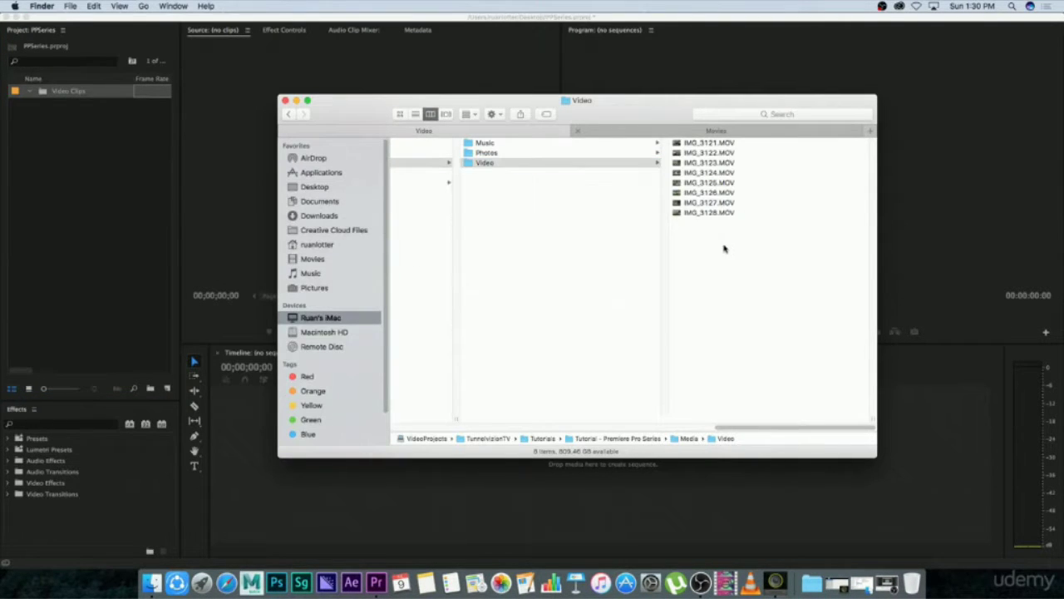
left_click_drag(723, 248, 693, 132)
left_click_drag(677, 217, 101, 119)
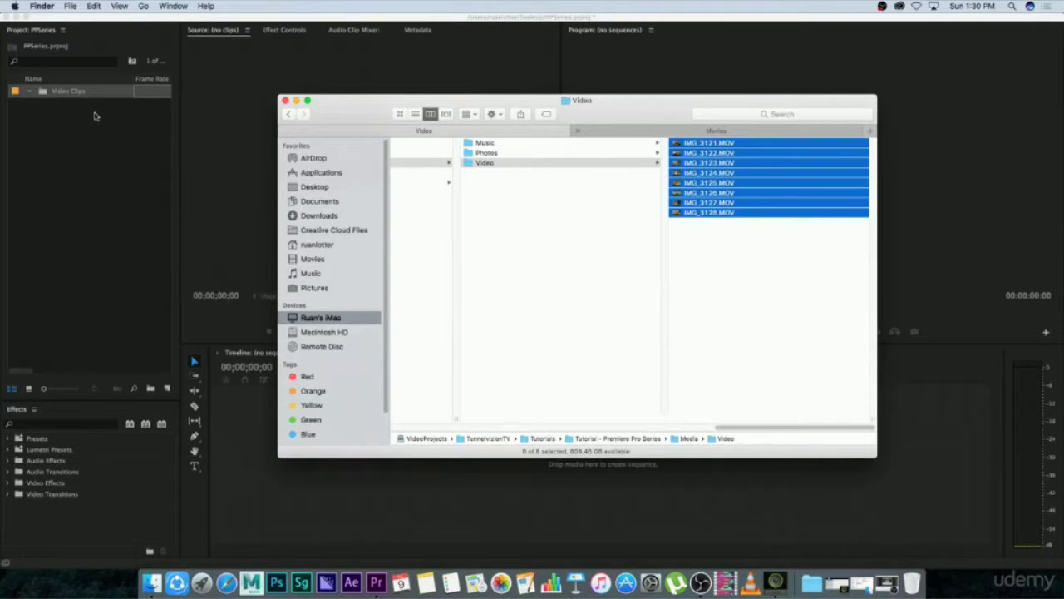
left_click(90, 230)
left_click(88, 241)
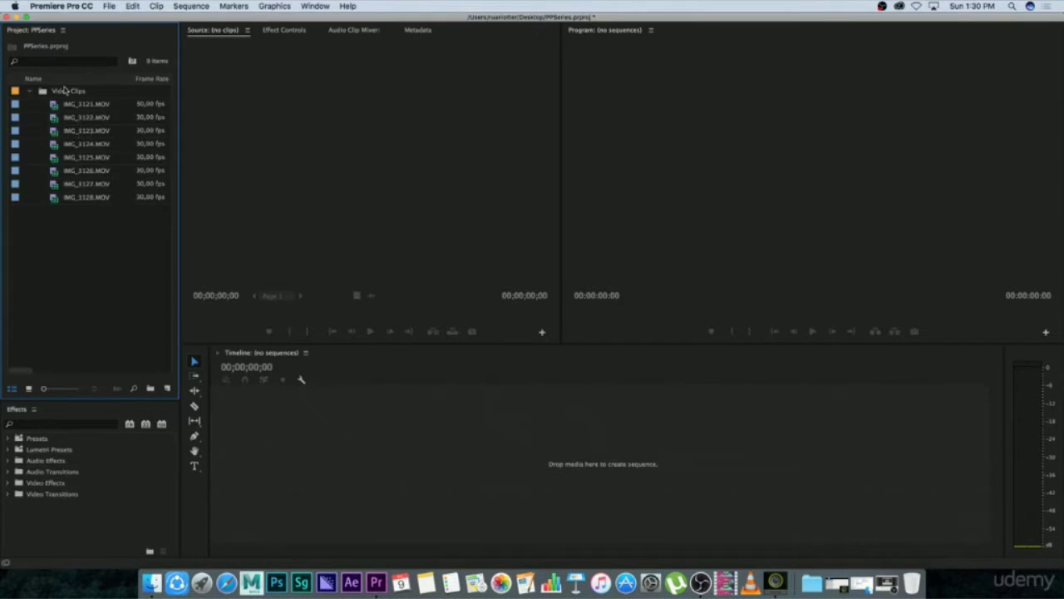
Collapse the Video Clips bin to hide its clips in the project.
left_click(31, 92)
left_click(29, 94)
left_click(31, 93)
left_click(31, 93)
left_click(31, 91)
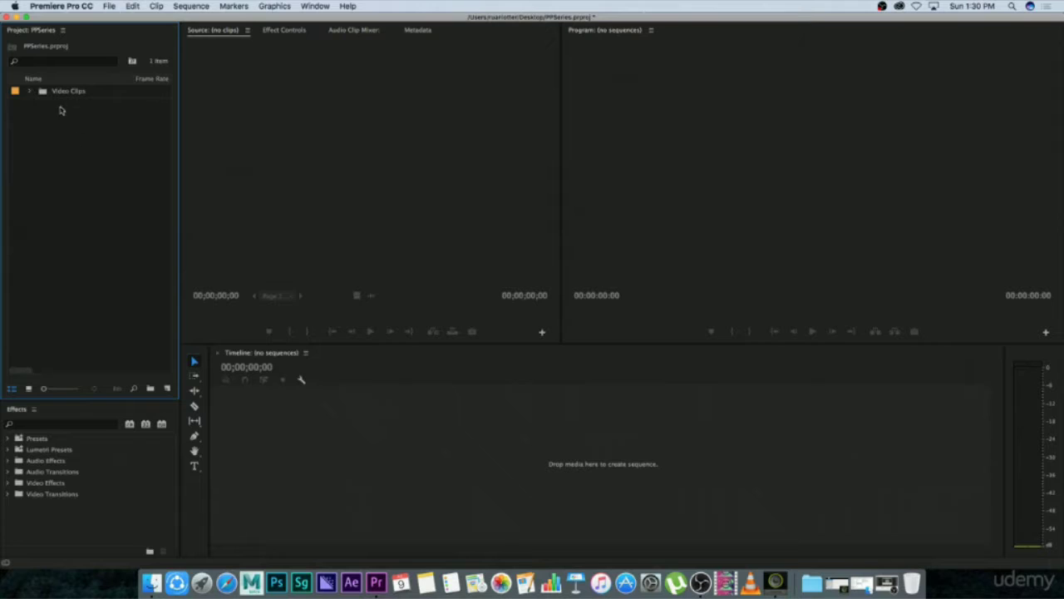
double_click(95, 185)
left_click(694, 328)
Create a second bin named Music at the top level of the project.
right_click(74, 186)
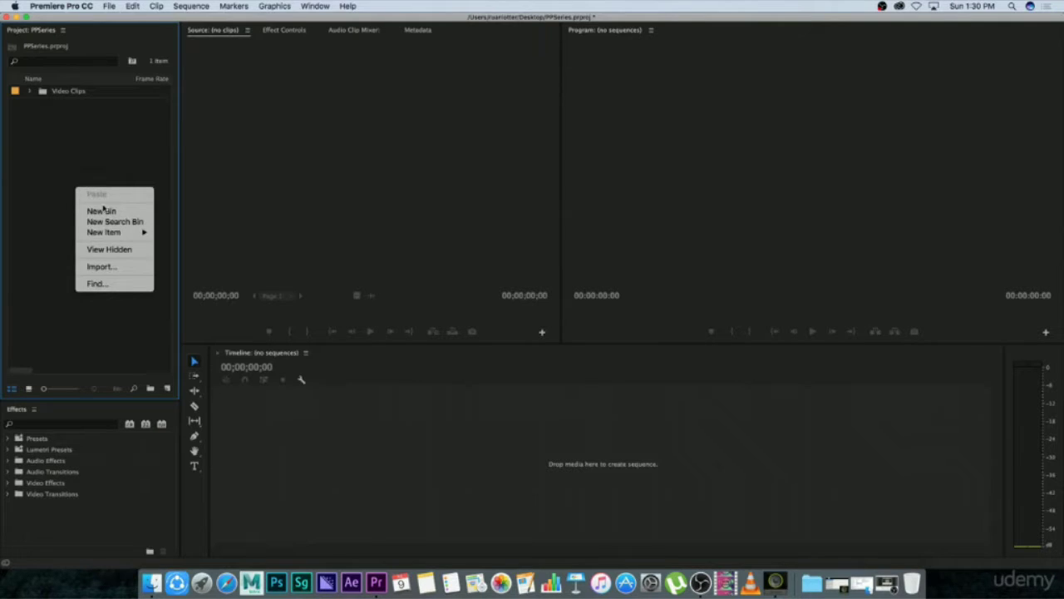
left_click(101, 210)
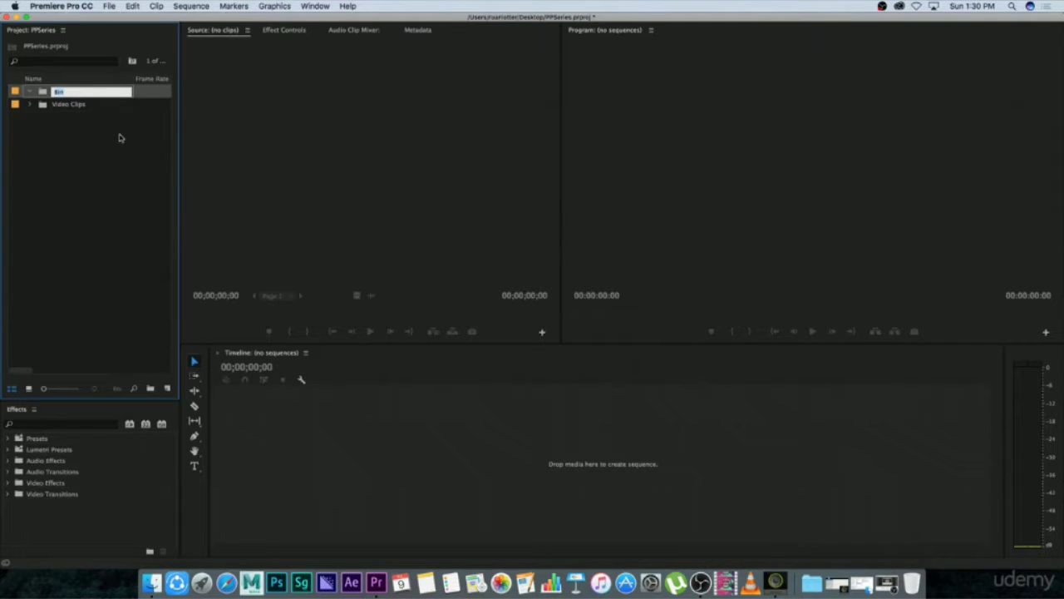
type("Music")
key("Tab")
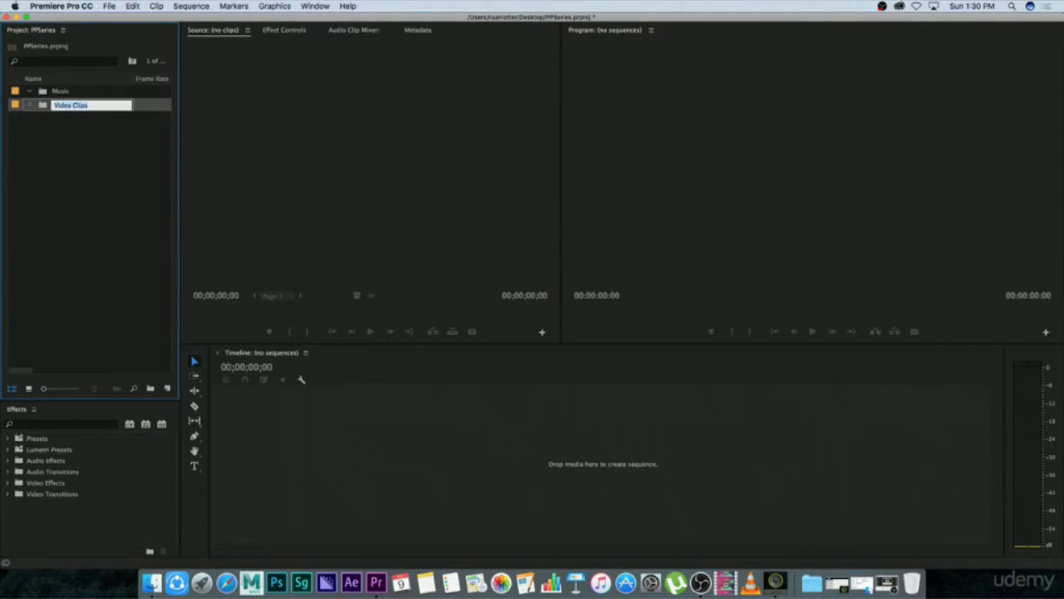
Import the three MP3 tracks from Finder's Music folder into the Music bin in Premiere Pro.
left_click(151, 581)
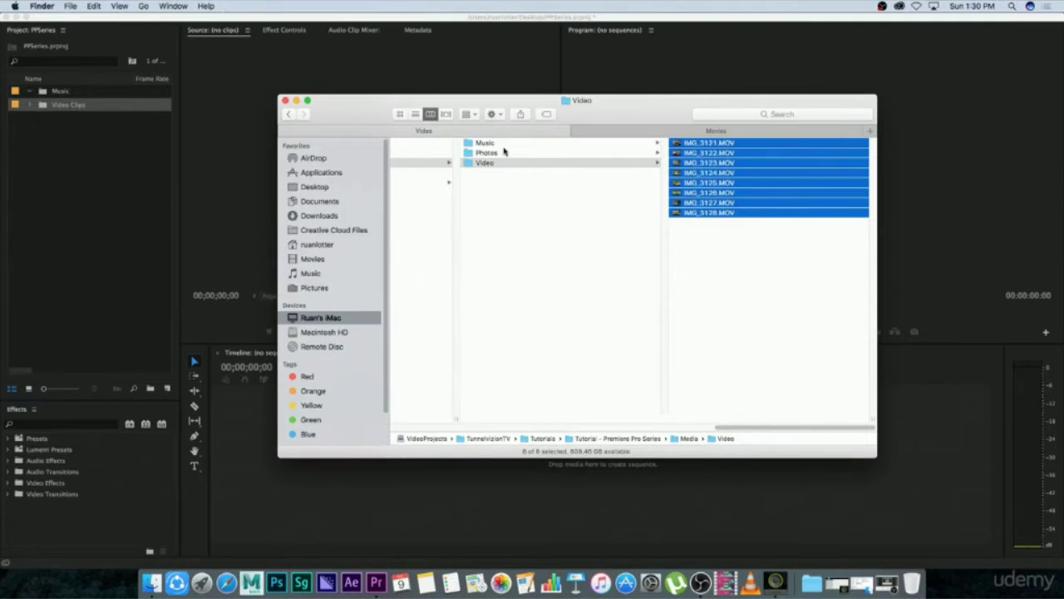
left_click(503, 144)
left_click_drag(725, 190, 695, 132)
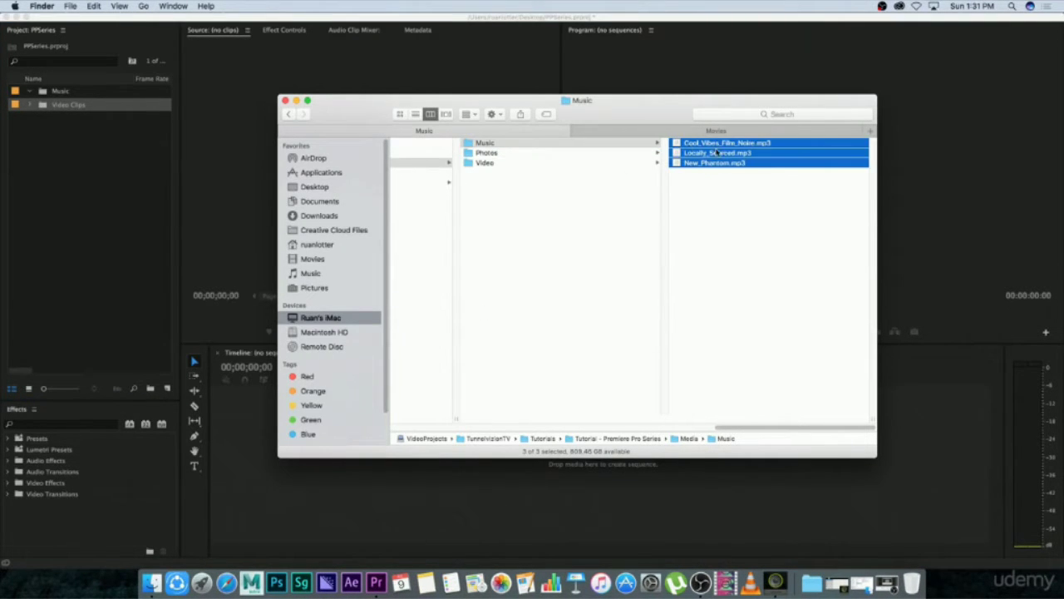
left_click_drag(677, 166, 71, 93)
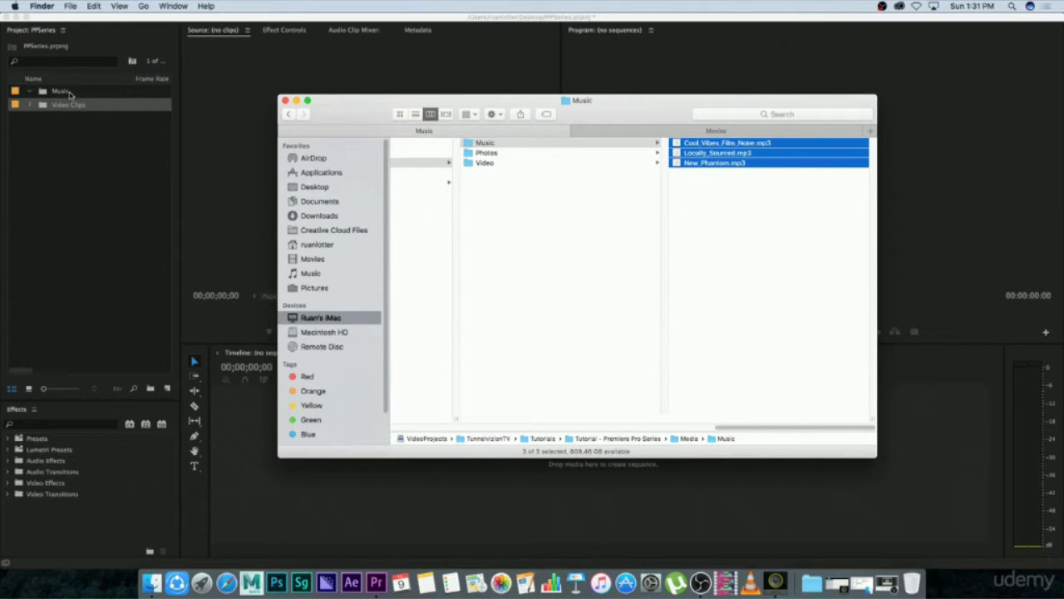
left_click(91, 196)
left_click(87, 189)
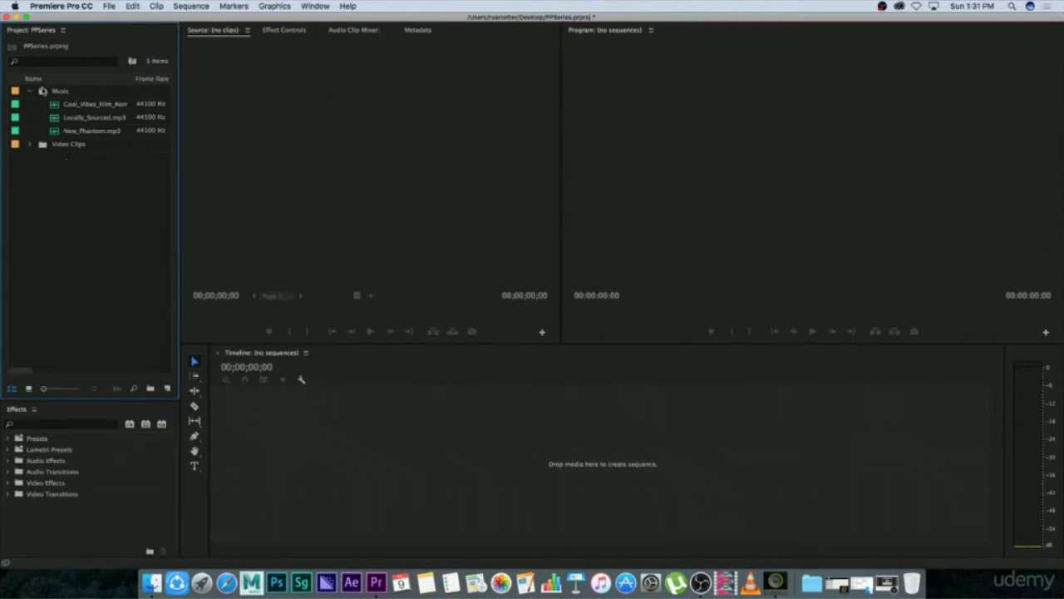
Expand the Video Clips bin and select all eight MOV clips inside it.
left_click(30, 92)
left_click(29, 91)
left_click(30, 144)
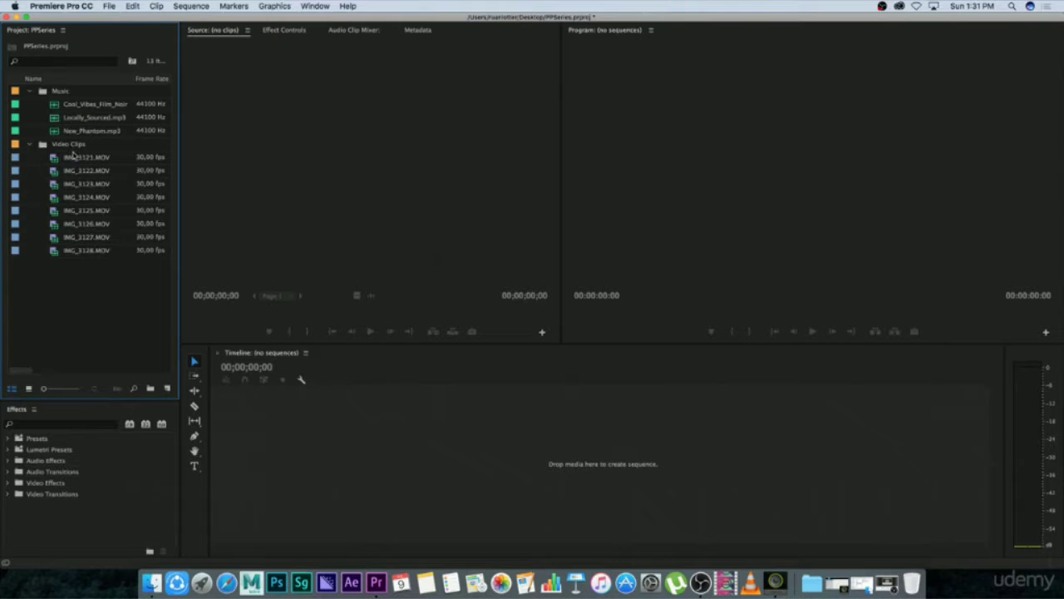
left_click_drag(73, 231, 103, 279)
left_click_drag(77, 191, 77, 153)
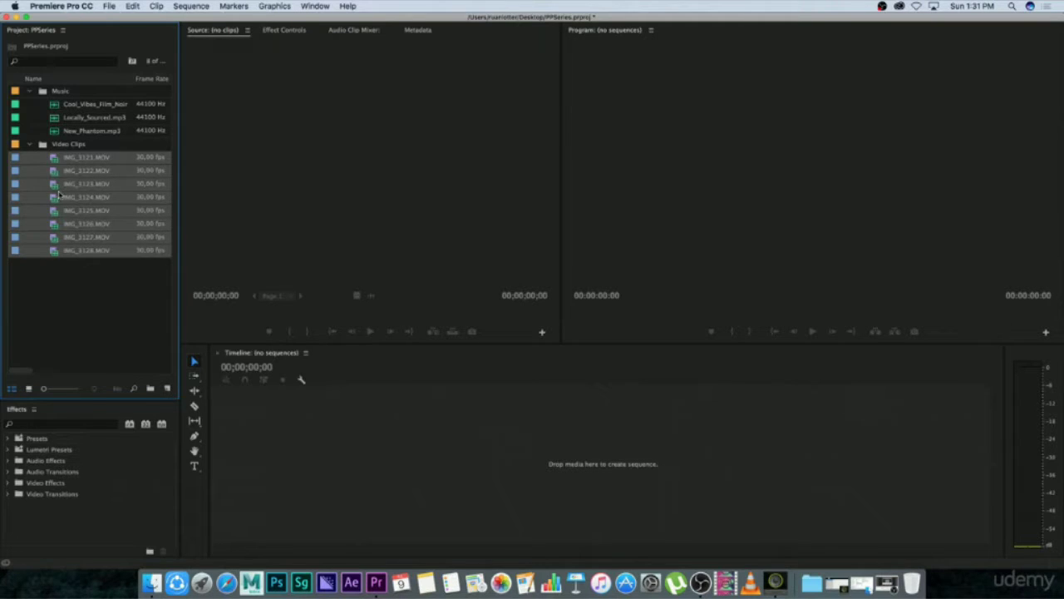
Move the eight selected MOV clips into the Music bin and back into the Video Clips bin.
left_click_drag(60, 93, 65, 91)
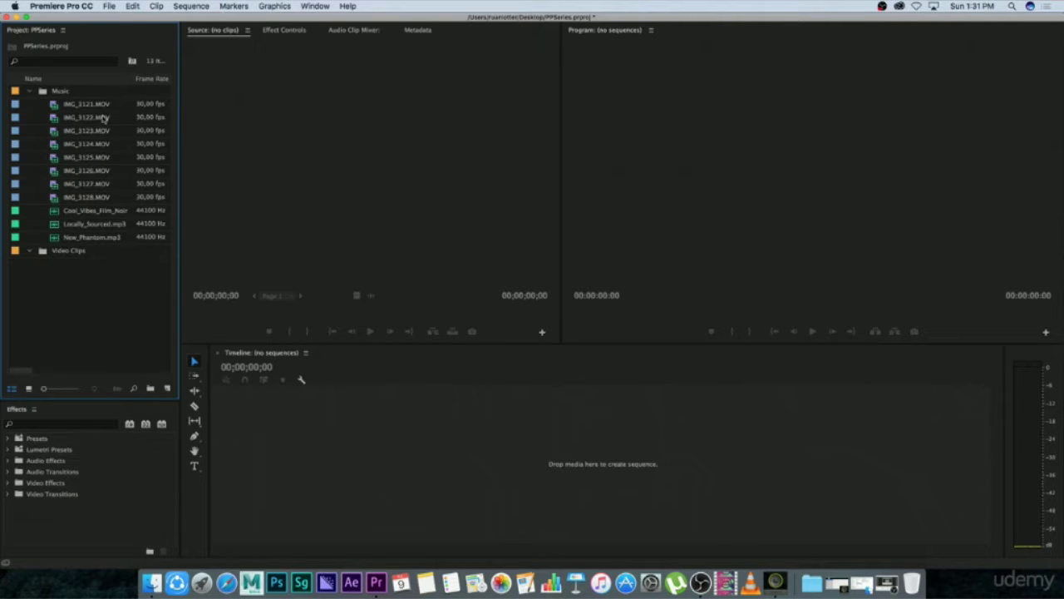
left_click(91, 106)
left_click(98, 199, "shift")
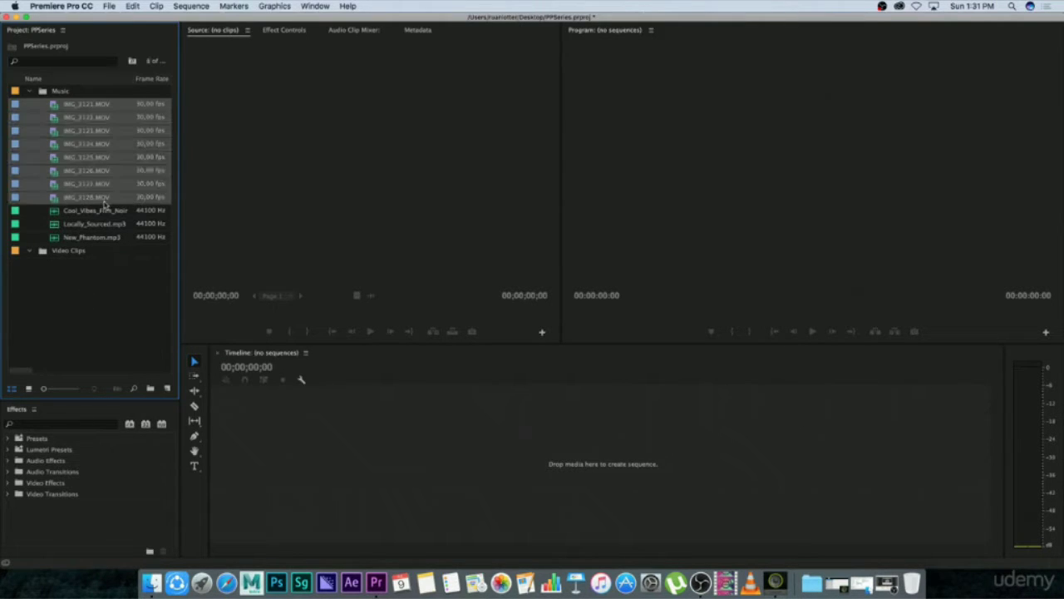
left_click_drag(54, 201, 70, 250)
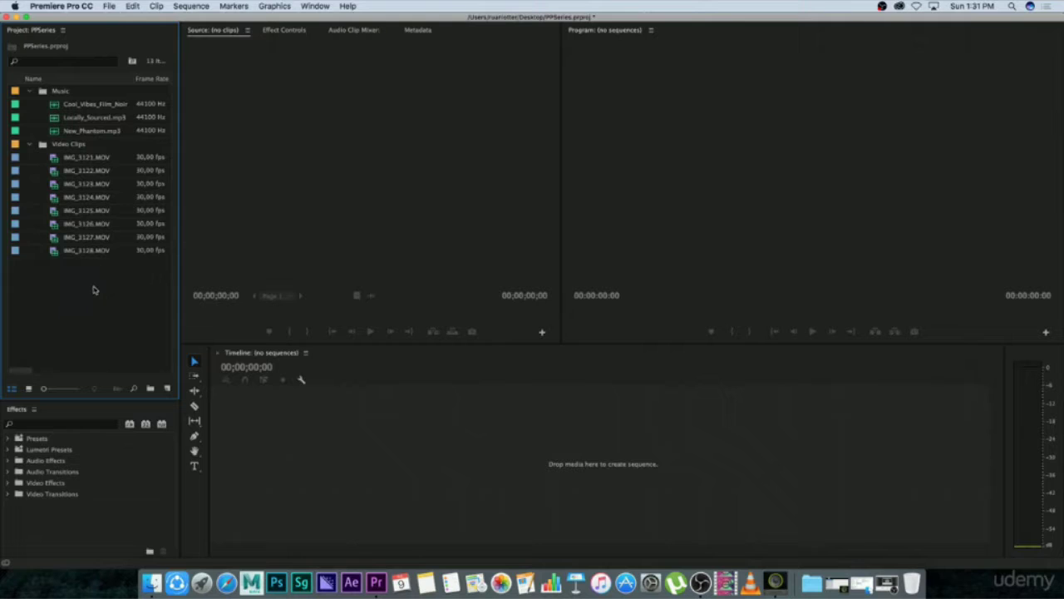
Select all bins and clips in the project and delete them.
left_click_drag(96, 308, 52, 89)
key("Delete")
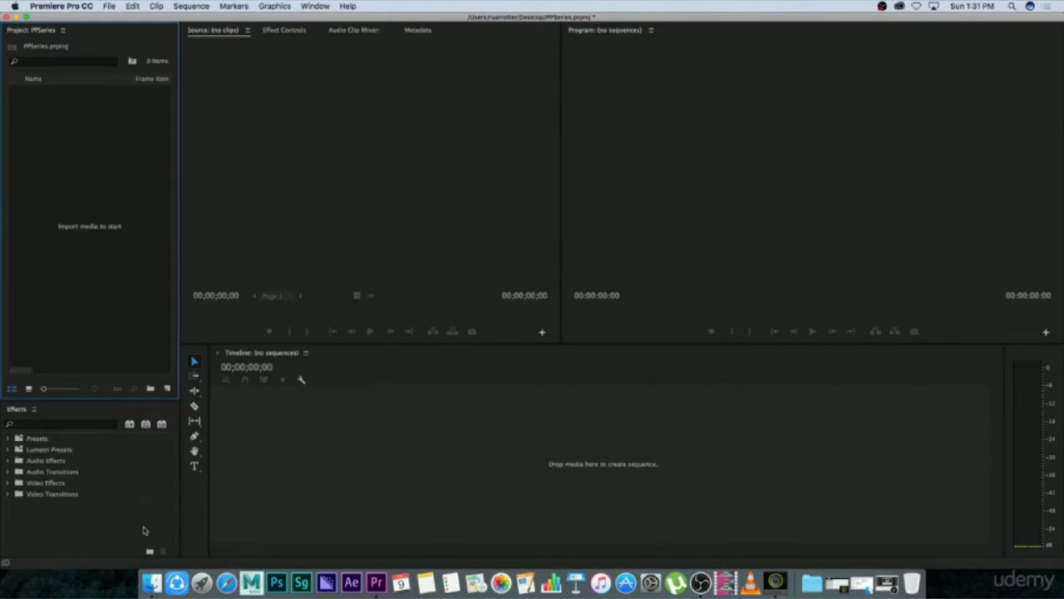
Switch to Finder and import the whole Media folder from Tutorial - Premiere Pro Series into the empty Premiere Pro project.
left_click(153, 579)
left_click_drag(712, 432, 652, 432)
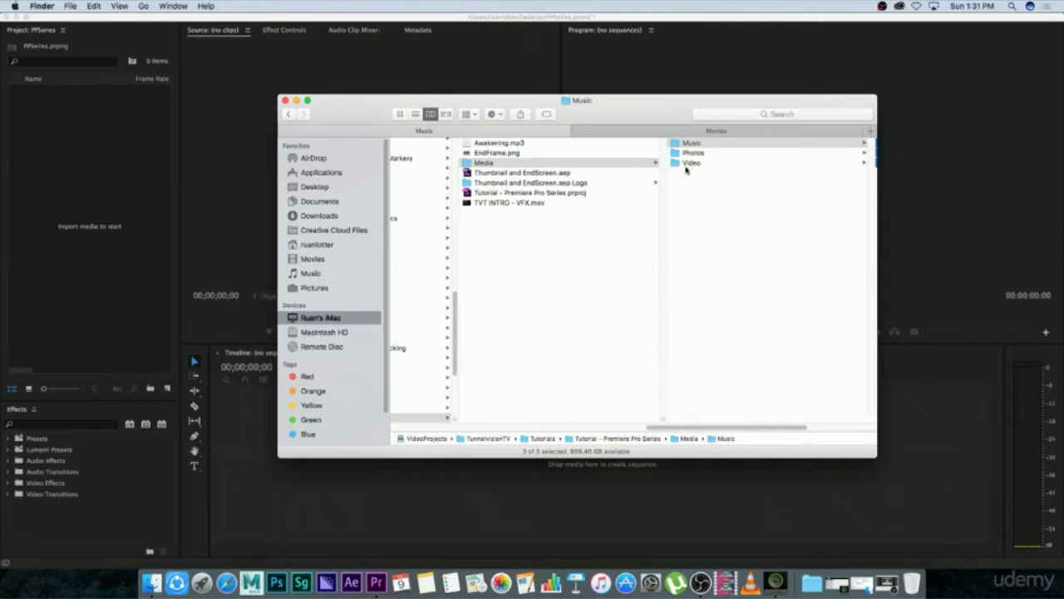
left_click(547, 223)
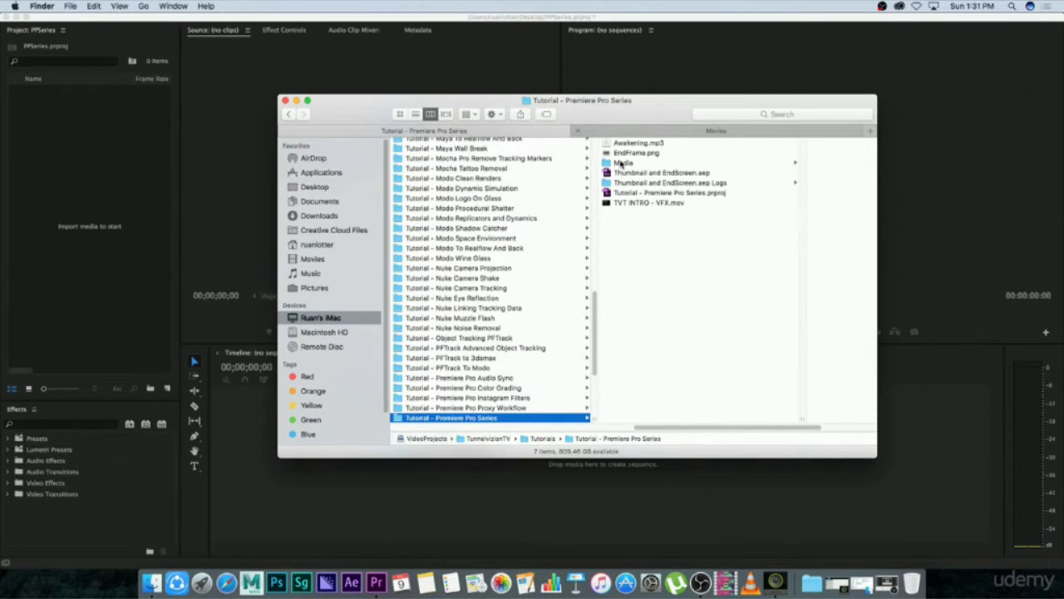
left_click(622, 163)
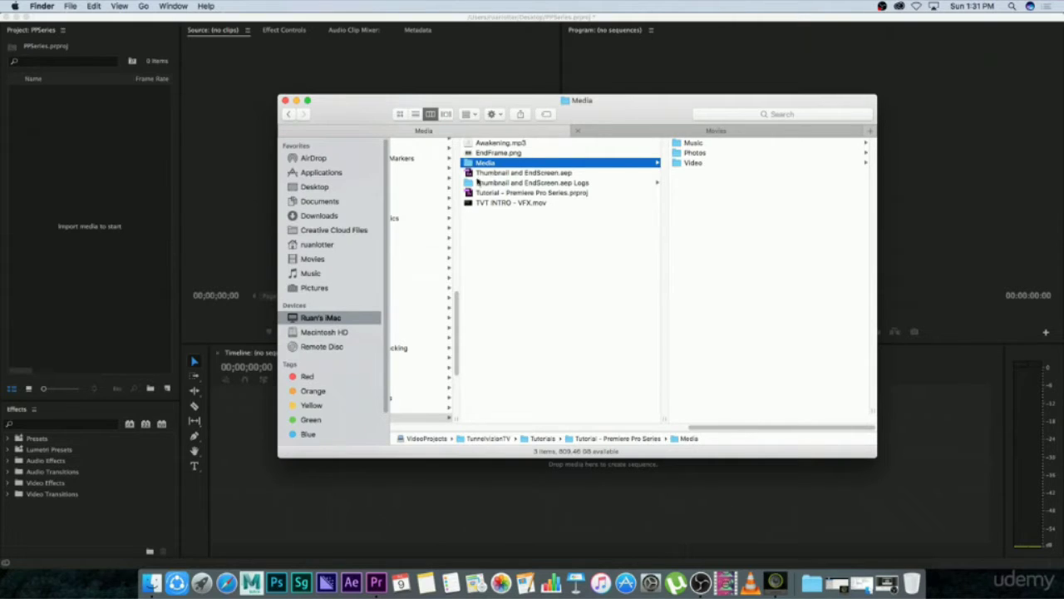
left_click_drag(467, 165, 87, 161)
left_click(100, 260)
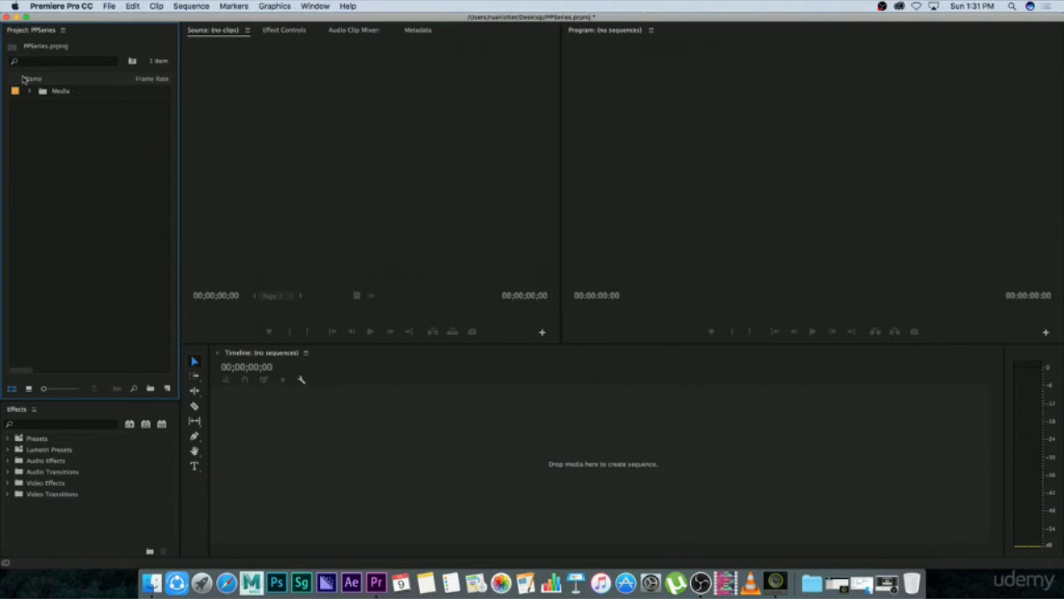
Expand the Media bin and its Music, Photos and Video sub-bins to view the imported files.
left_click(29, 91)
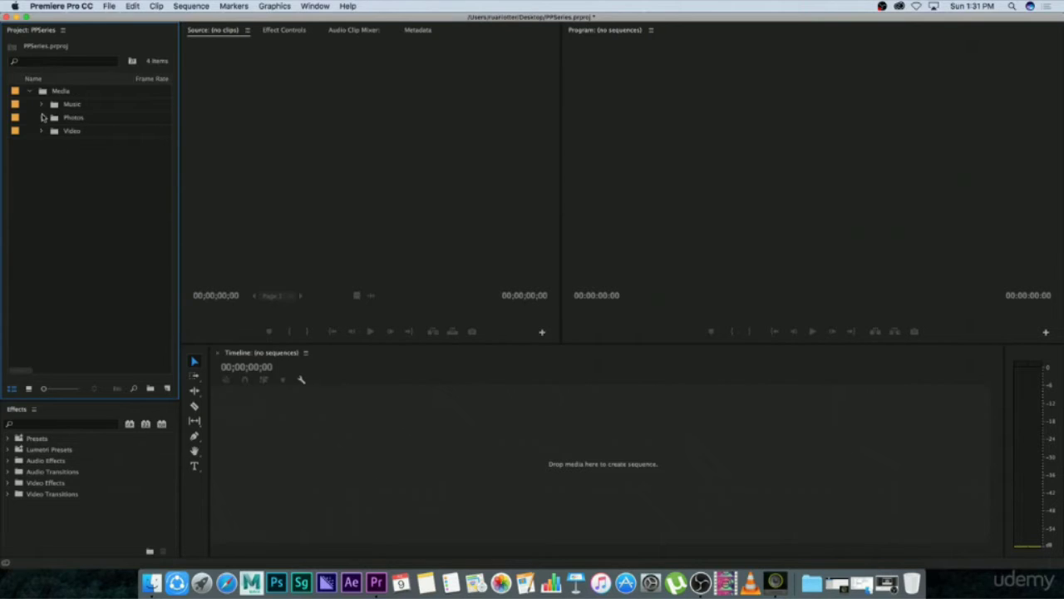
left_click(40, 103)
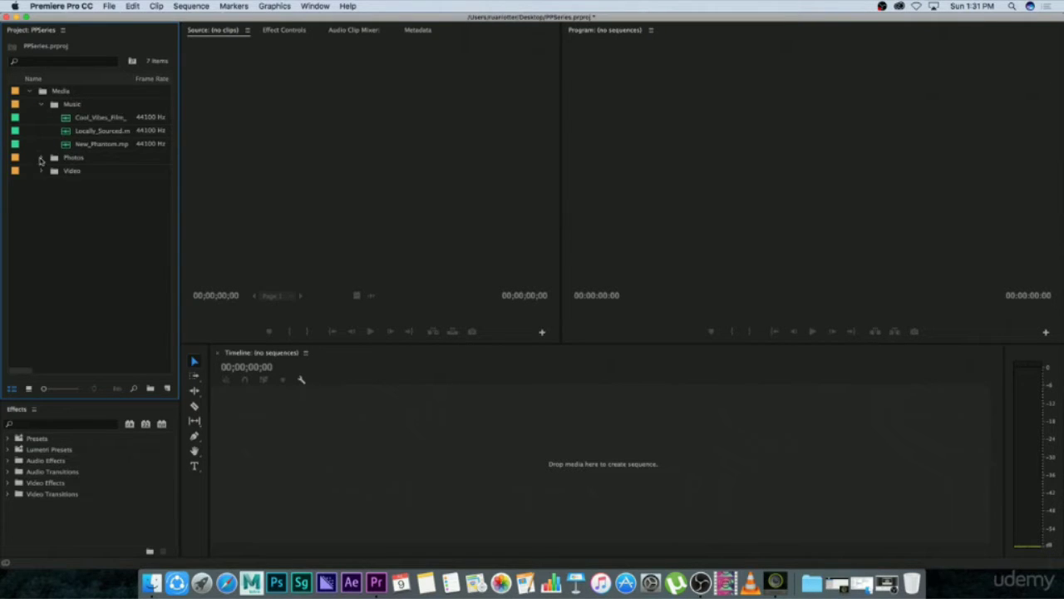
left_click(40, 157)
left_click(41, 210)
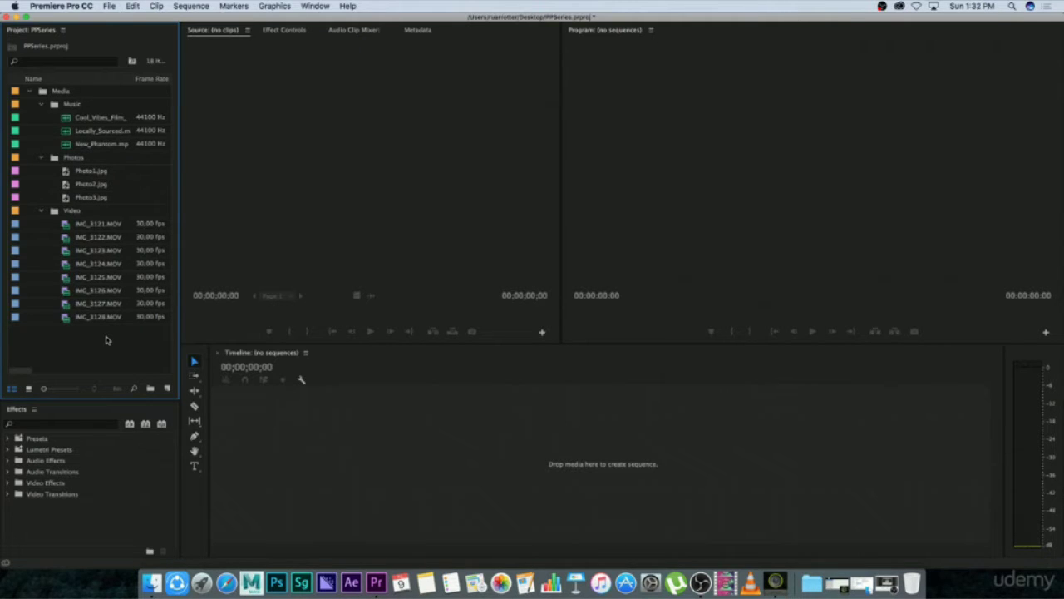
Move the Video, Photos and Music bins out of Media to the project's top level and delete the emptied Media bin.
left_click(60, 91)
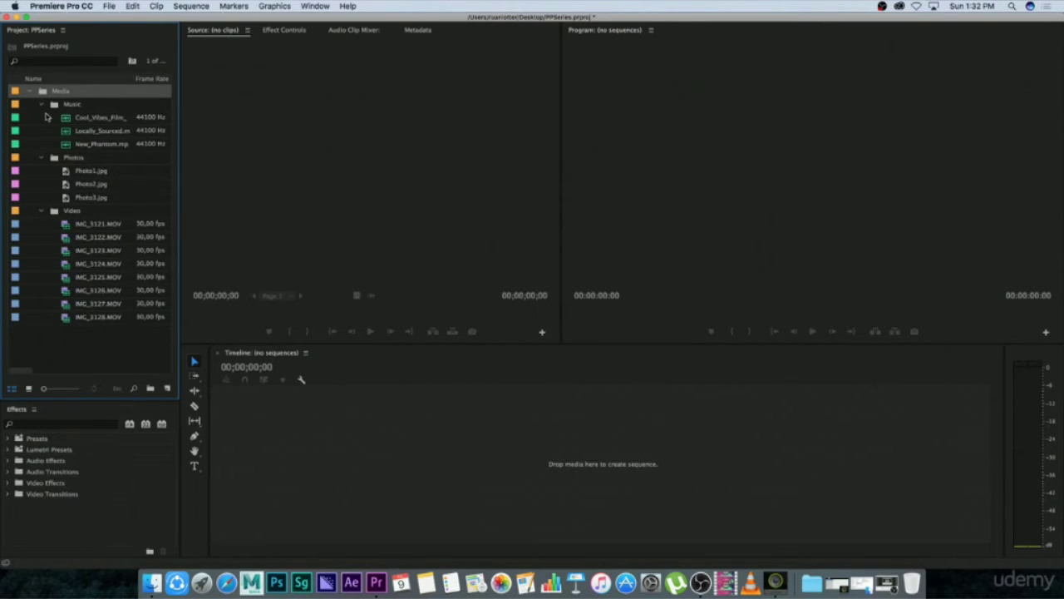
left_click(43, 106, "alt")
left_click(71, 133)
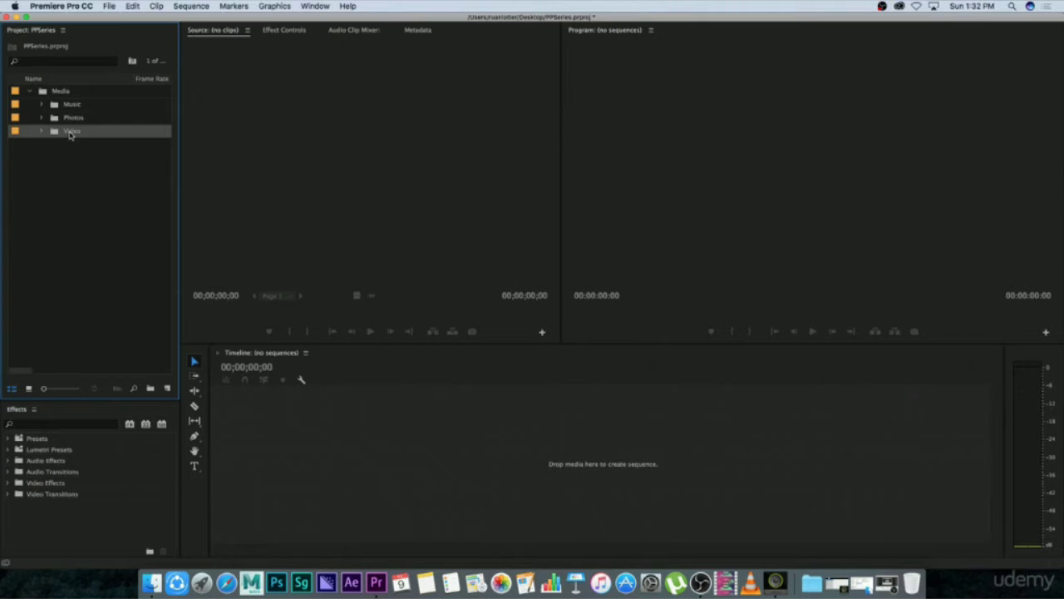
left_click_drag(51, 217, 72, 220)
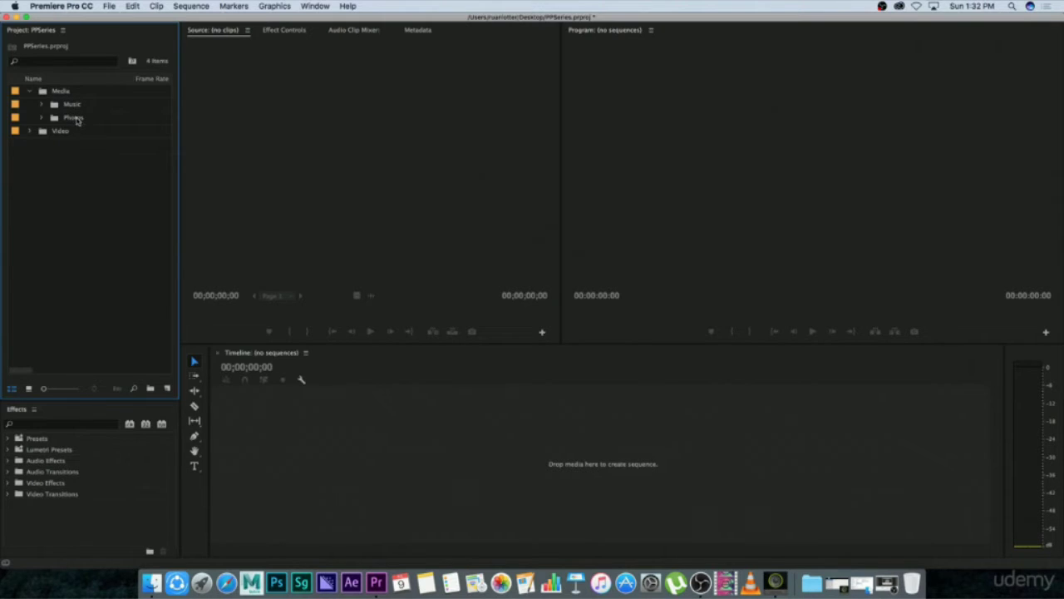
left_click(73, 120)
left_click_drag(55, 162, 58, 162)
left_click_drag(72, 106, 76, 154)
left_click(60, 94)
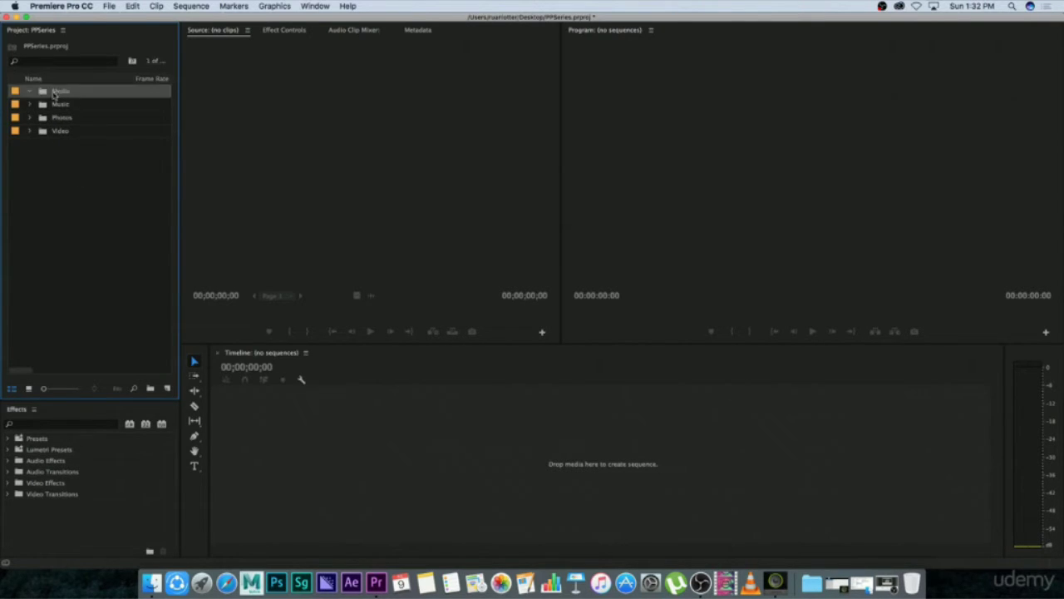
key("Delete")
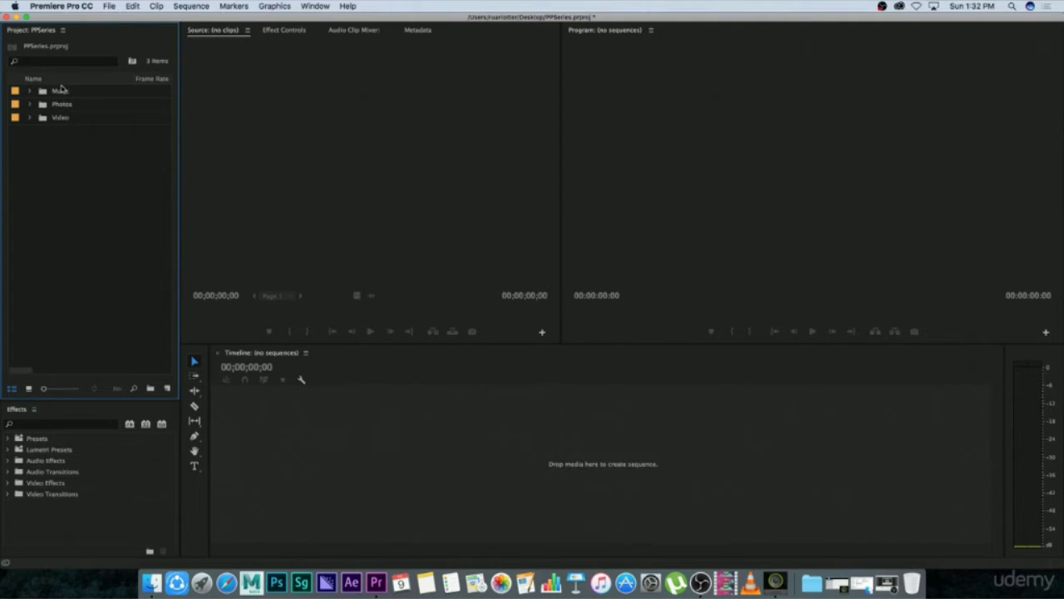
Expand the top-level Music, Photos and Video bins to view their contents.
left_click(30, 92)
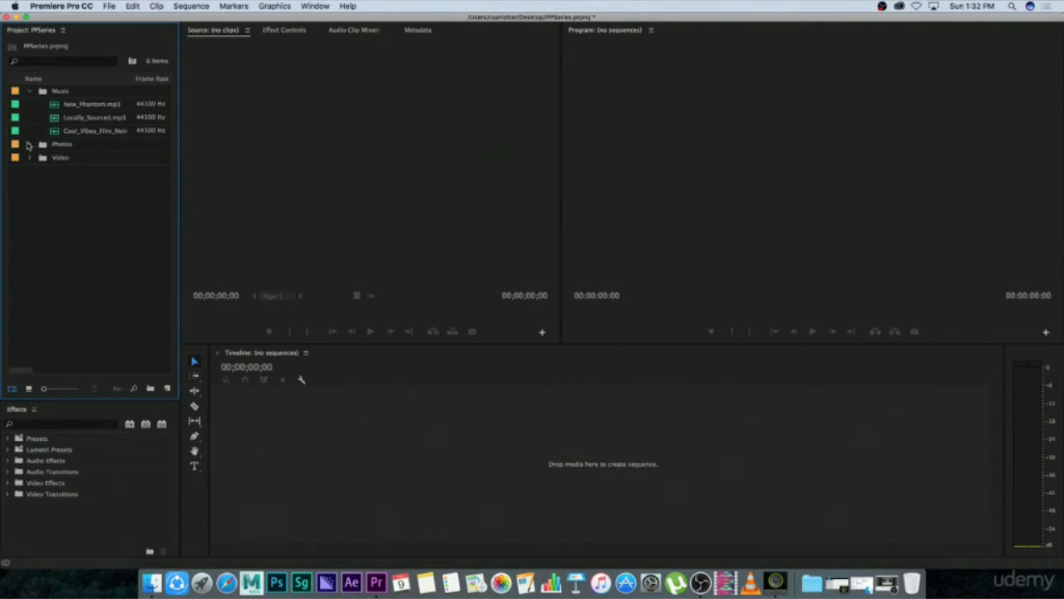
left_click(30, 145)
left_click(29, 197)
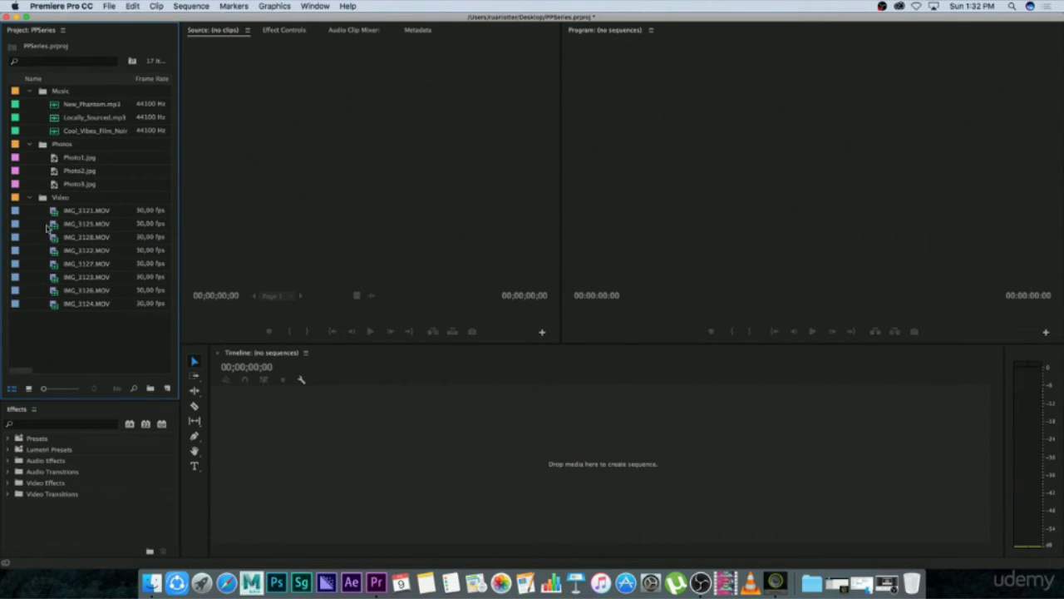
Rename IMG_3121.MOV as Clip01 and IMG_3125.MOV as Clip02 in the Video bin.
left_click(80, 213)
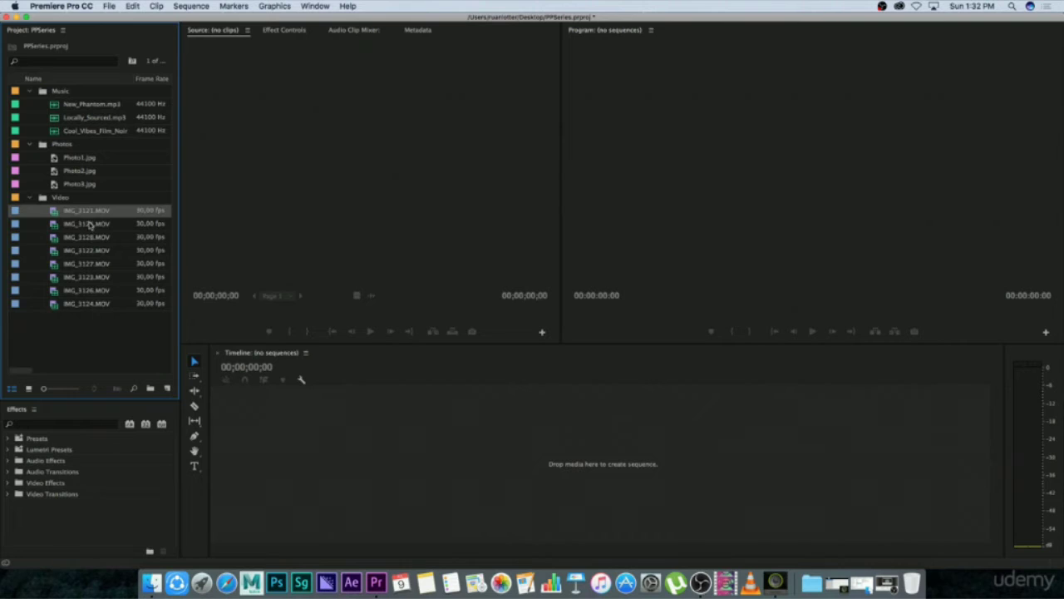
left_click(85, 214)
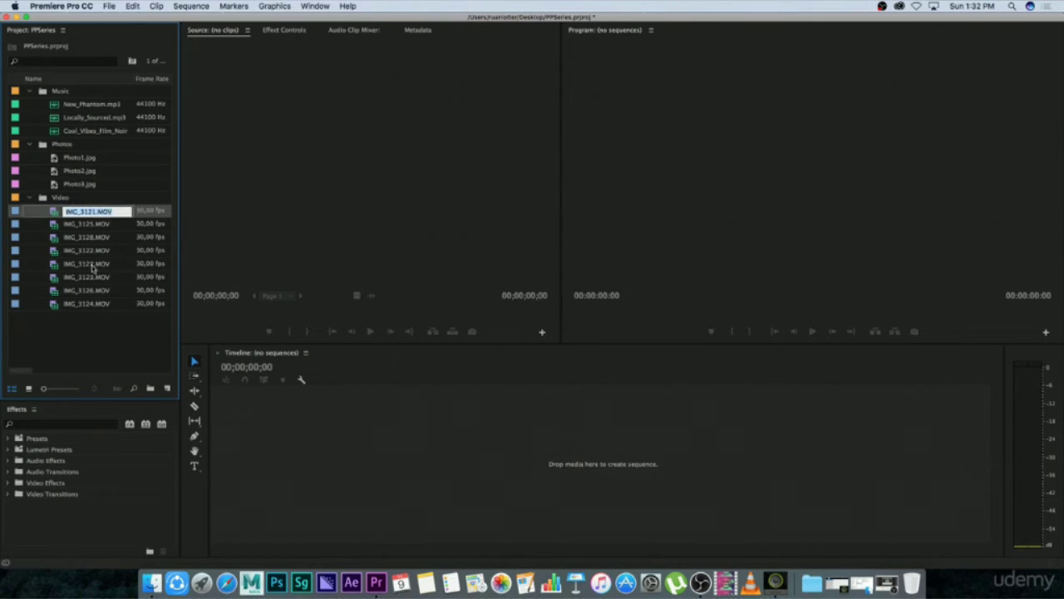
type("c")
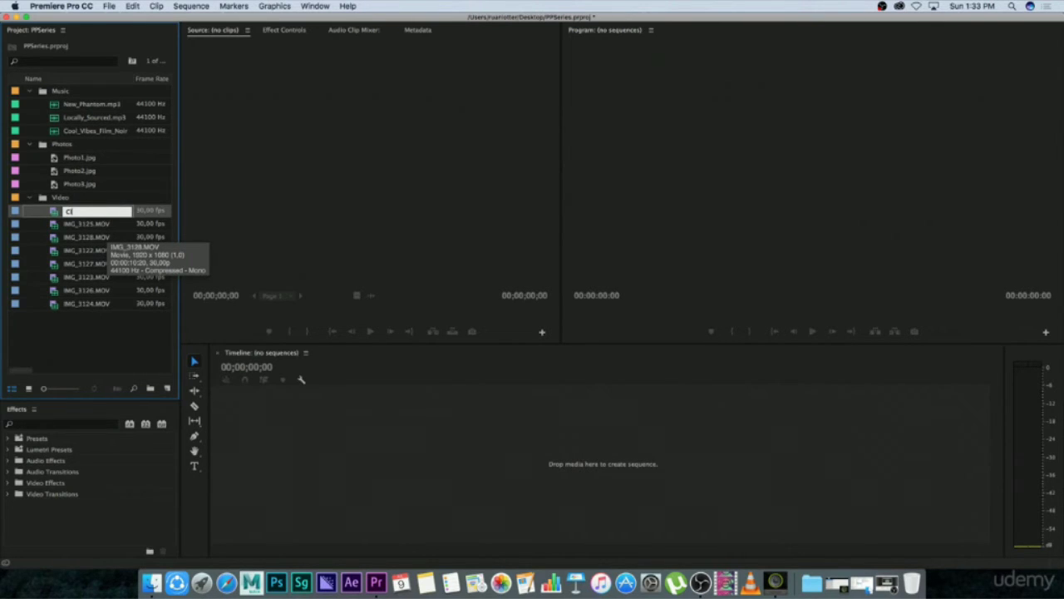
type("lip01")
key("Tab")
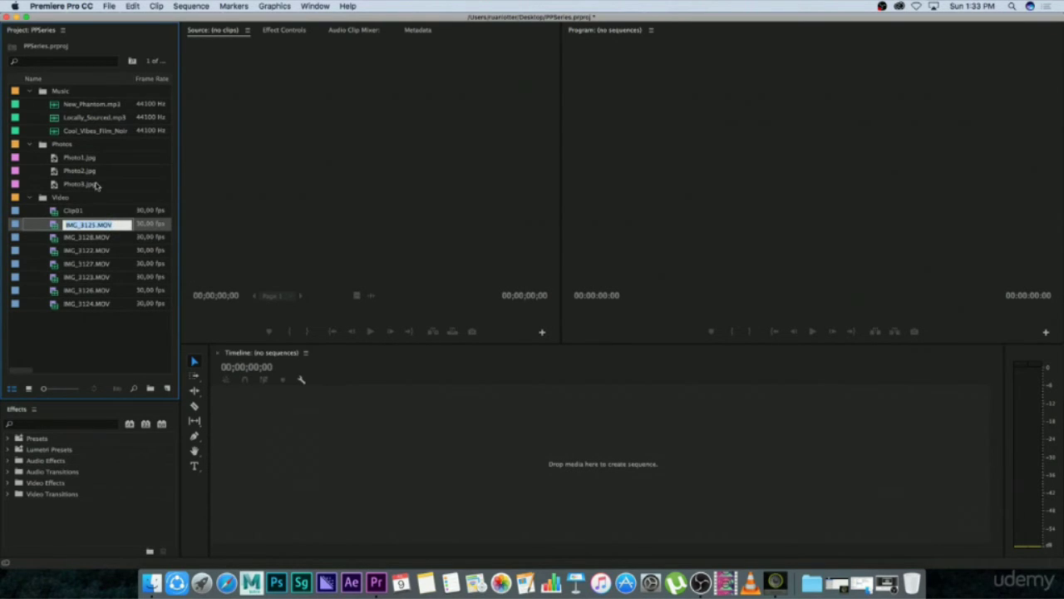
type("Clip02")
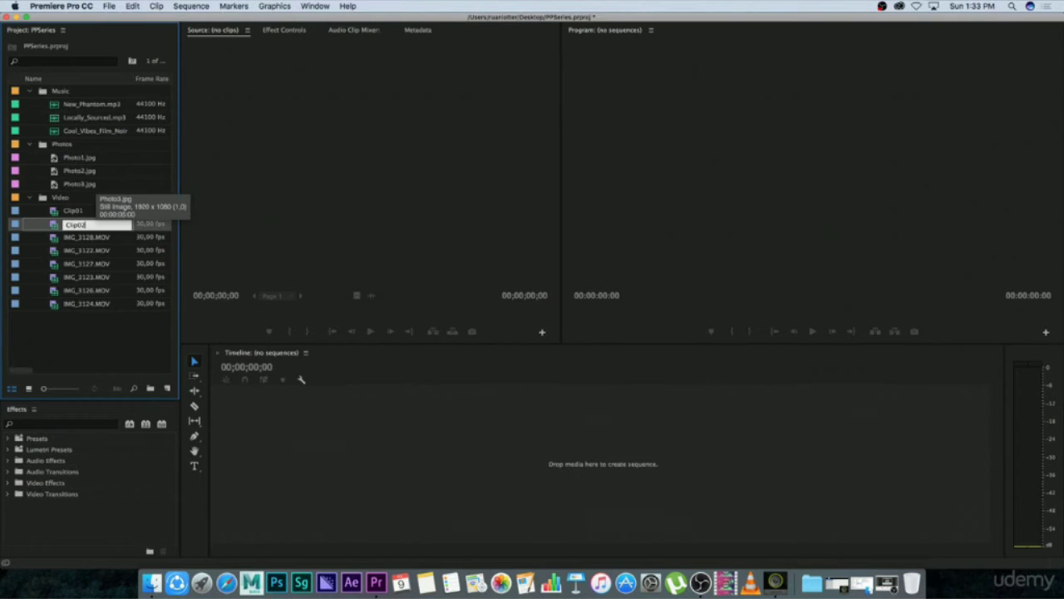
key("Tab")
left_click(104, 339)
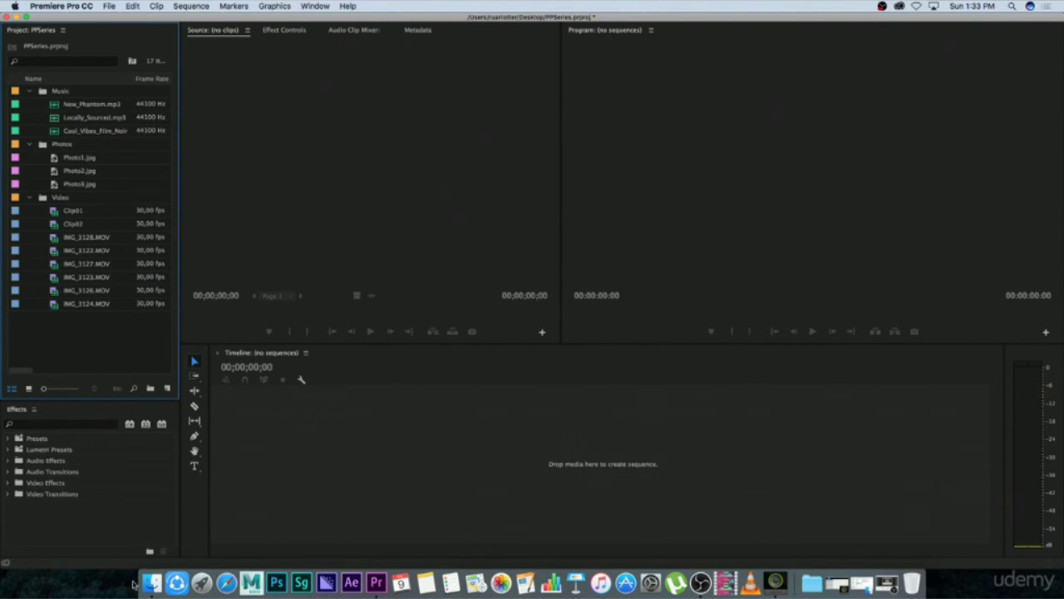
Check the original file names in Finder's Video folder and return to Premiere Pro.
left_click(152, 582)
left_click(701, 163)
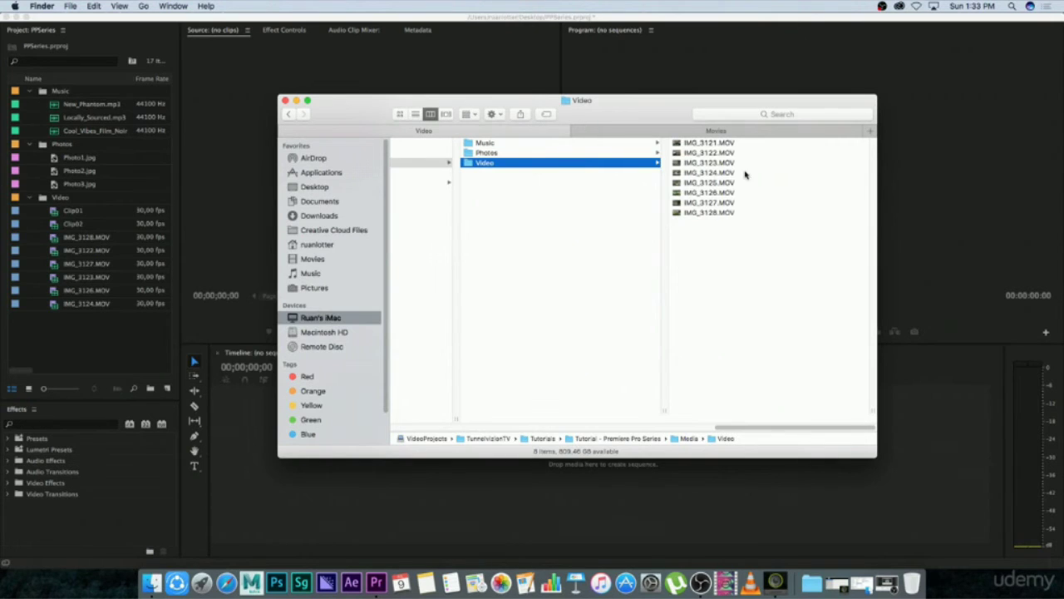
left_click(105, 352)
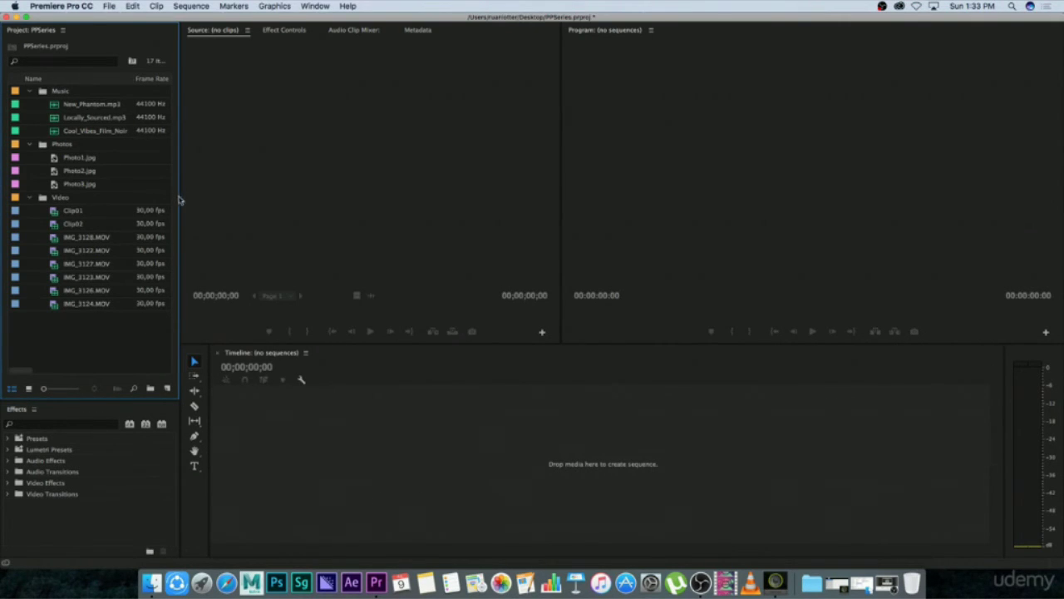
Widen the project's file list to show more columns and check the frame rates of the first three video clips.
left_click_drag(178, 198, 264, 195)
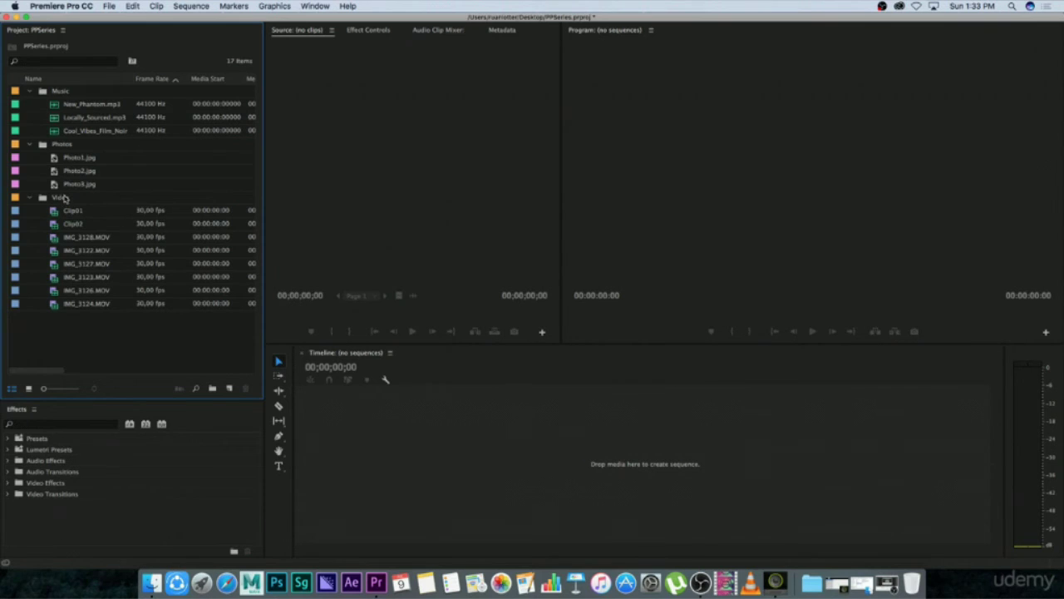
left_click(152, 213)
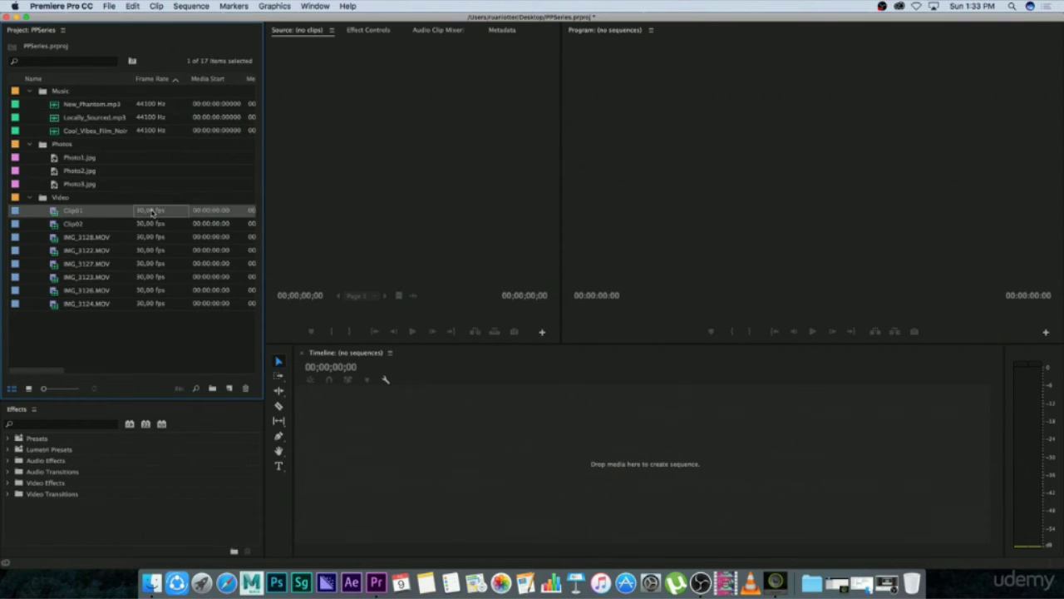
left_click(152, 226)
left_click(156, 239)
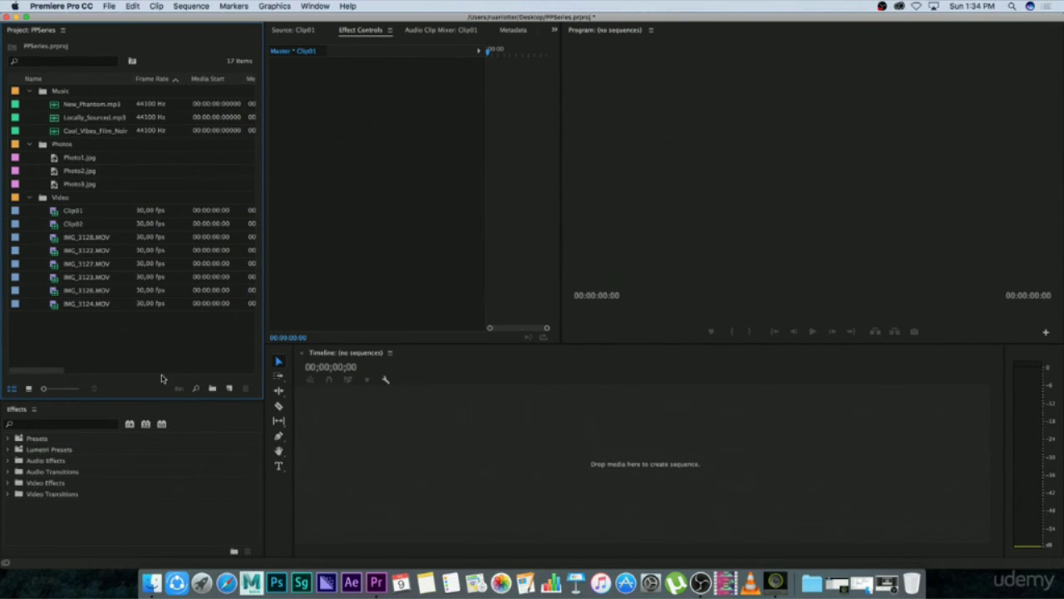
Save the PPSeries project under its existing name.
left_click(109, 6)
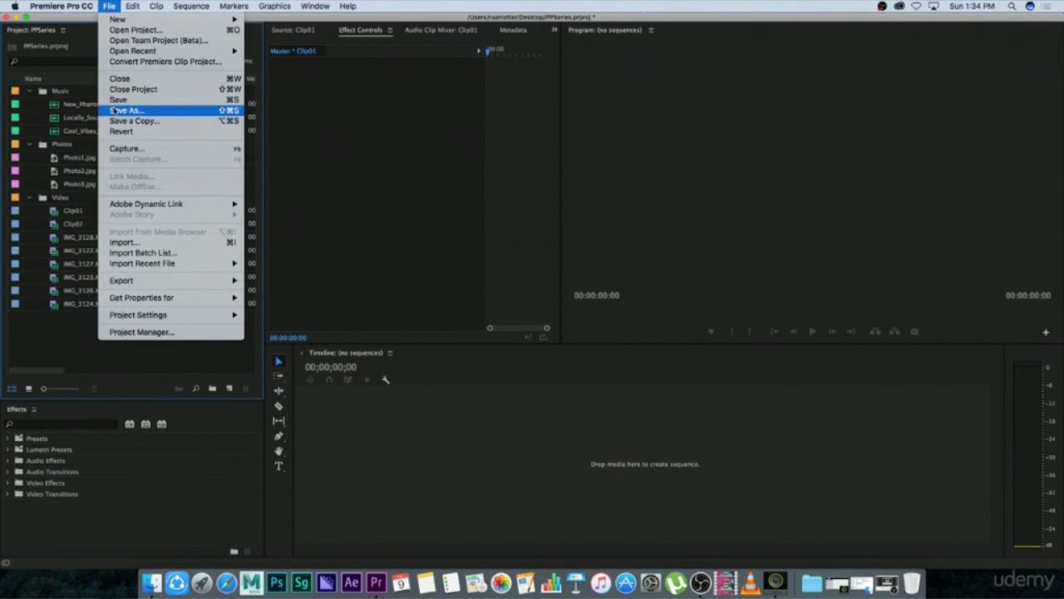
left_click(120, 99)
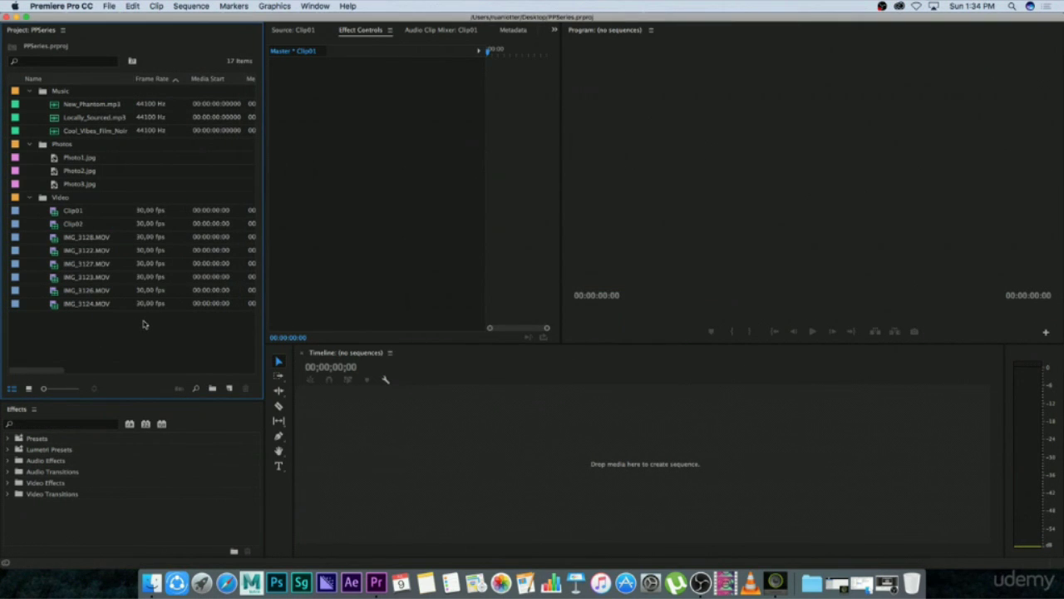